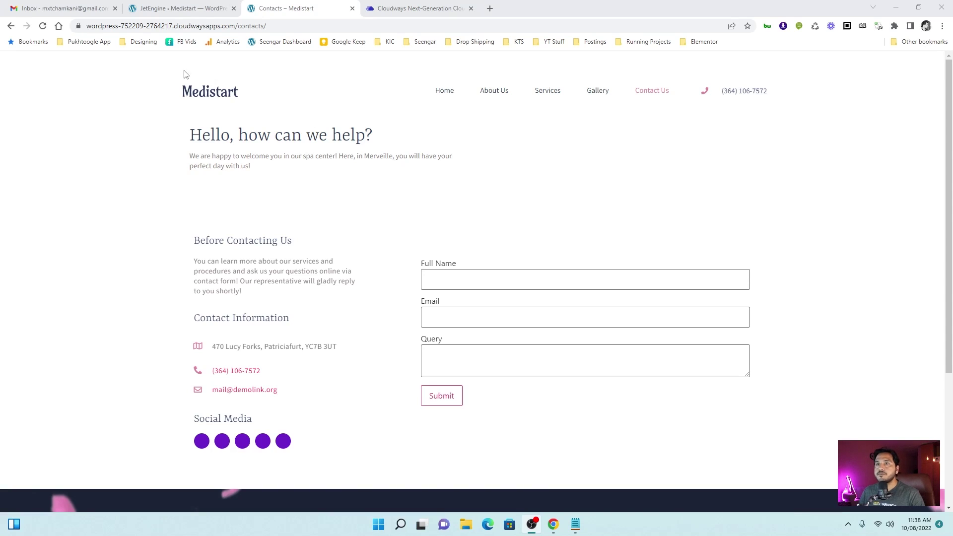
# Go to the Enquiry Form in JetFormBuilder, then view its two successful Form Records submissions.
pyautogui.click(179, 9)
pyautogui.moveTo(54, 328)
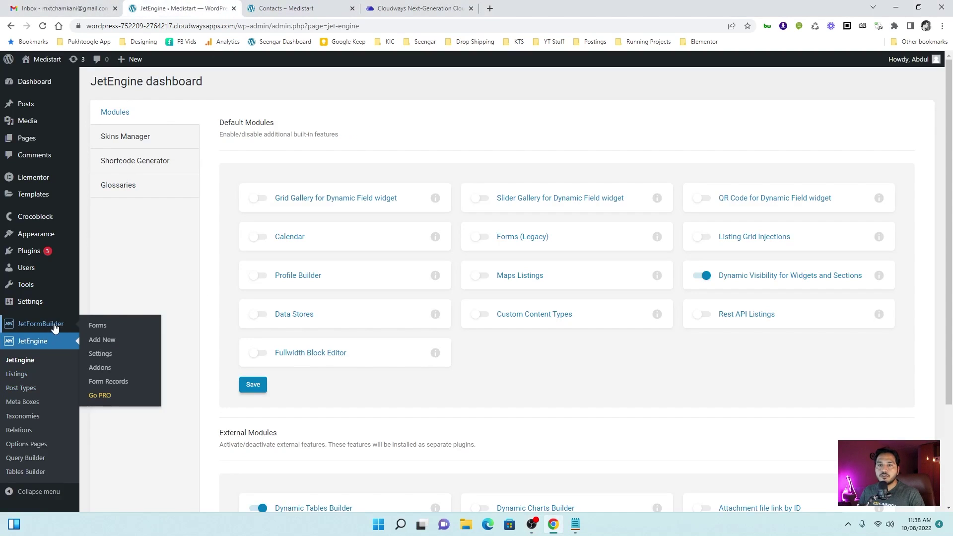
pyautogui.click(97, 326)
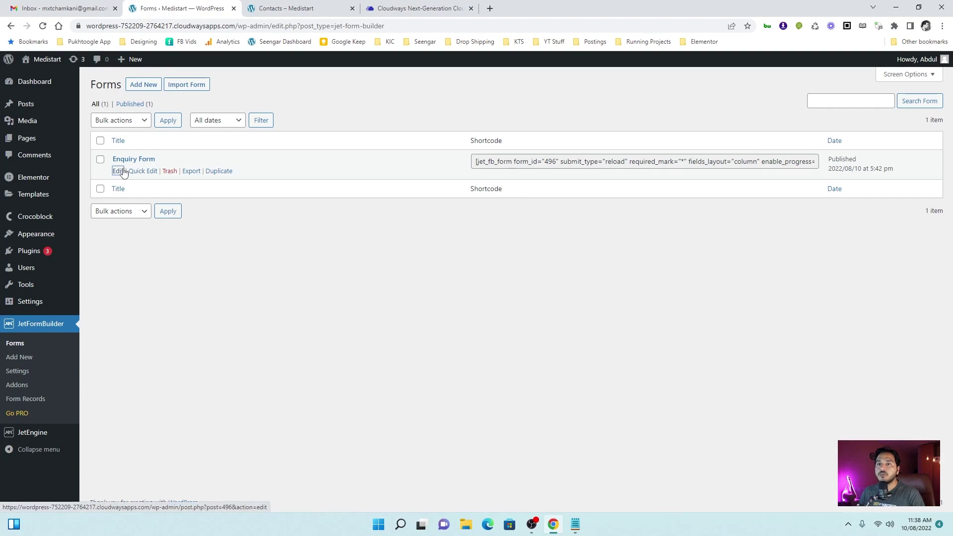
pyautogui.click(118, 170)
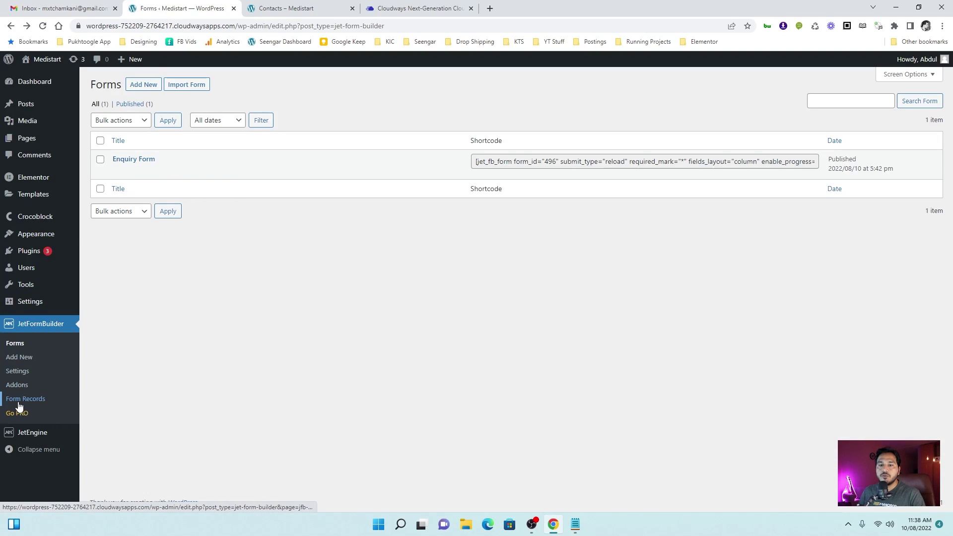
pyautogui.click(18, 402)
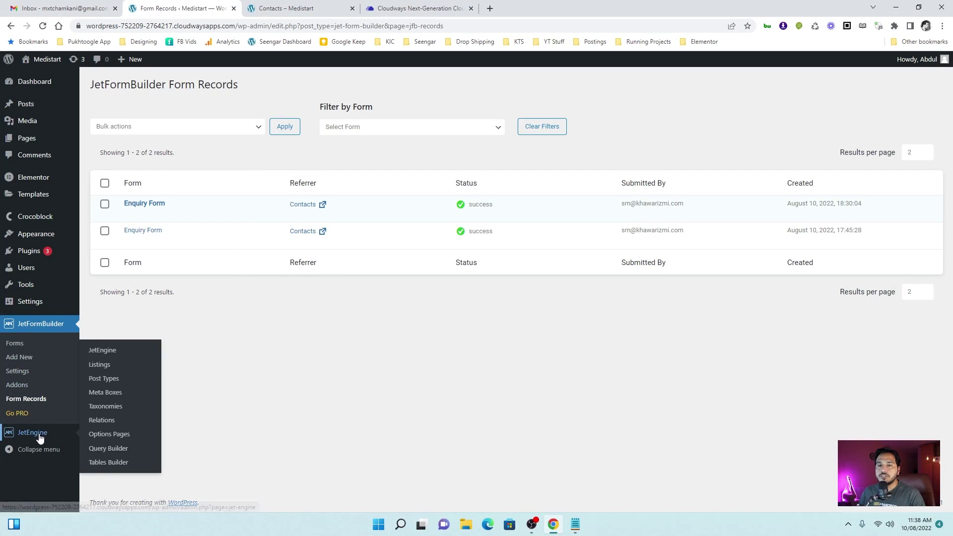
# Start a new JetEngine query named 'Form Records' with query type JetFormBuilder Records.
pyautogui.click(106, 448)
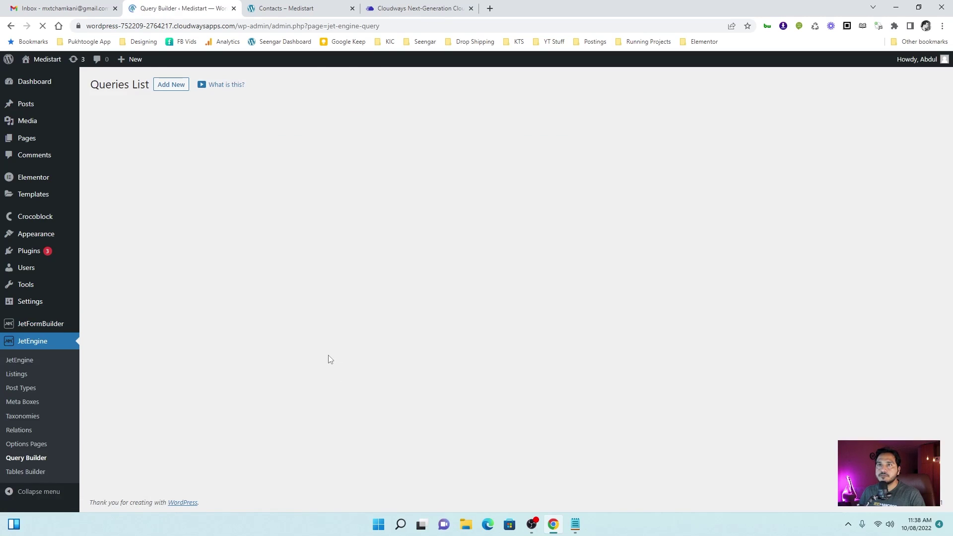
pyautogui.click(171, 85)
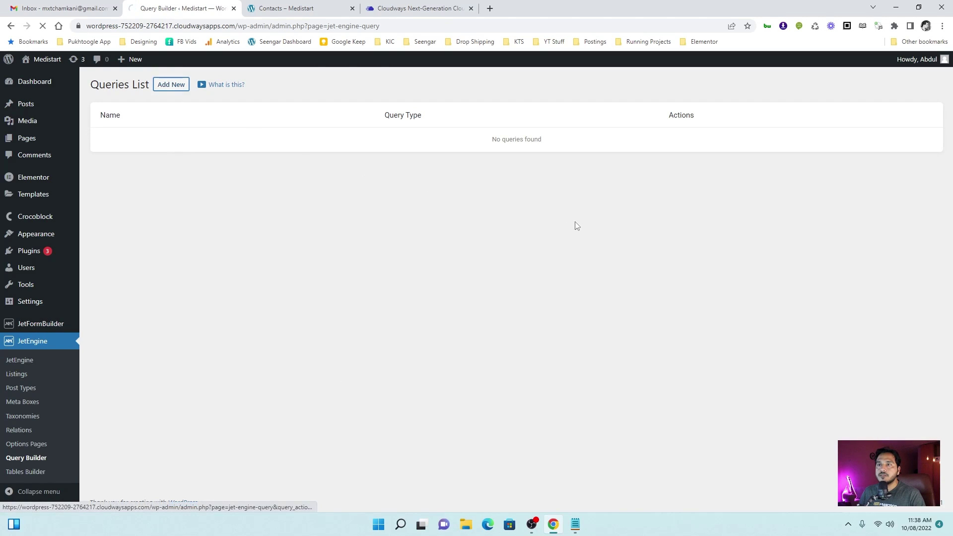
pyautogui.click(427, 154)
pyautogui.write('Fo')
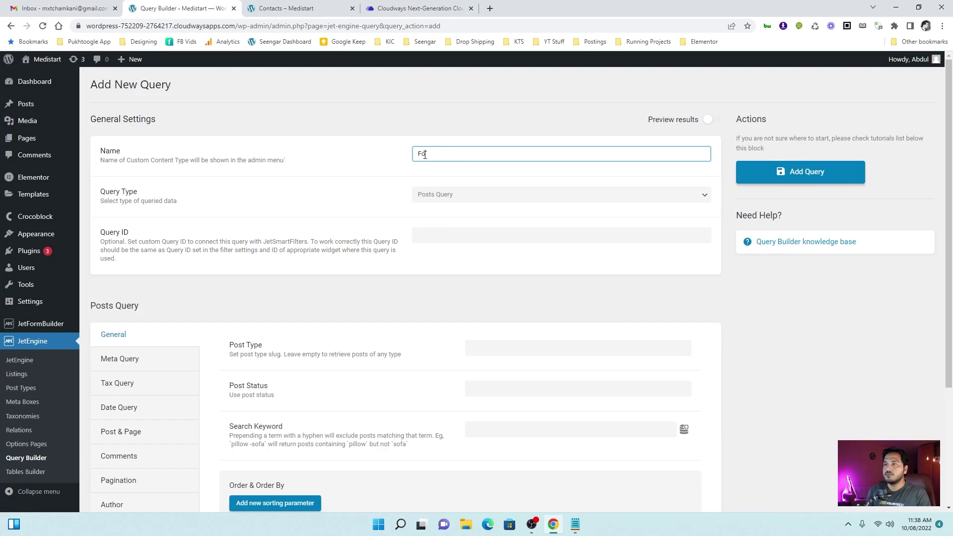
pyautogui.write('rm Records')
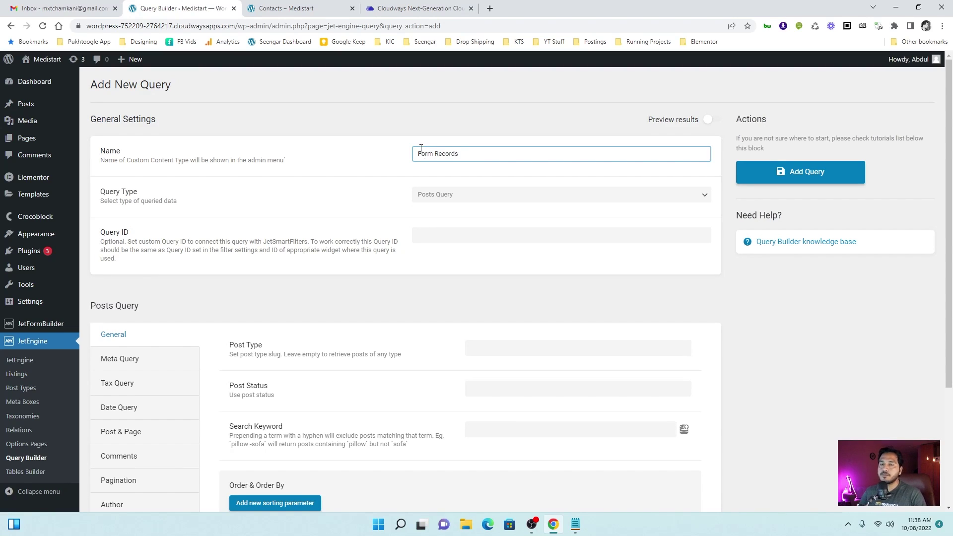
pyautogui.click(460, 200)
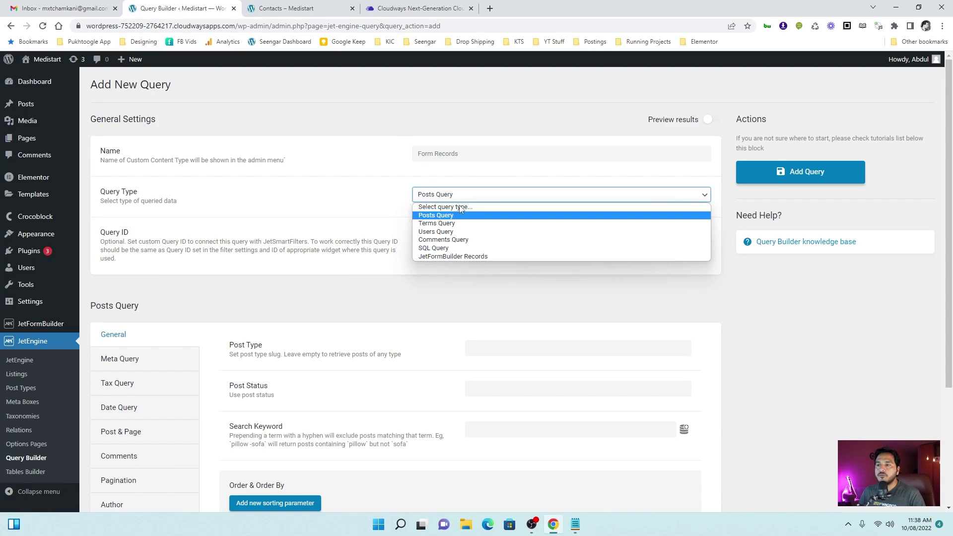
pyautogui.click(448, 256)
# Limit the query to the Enquiry Form and bring up dynamic value options for the user filter.
pyautogui.scroll(-2, 455, 254)
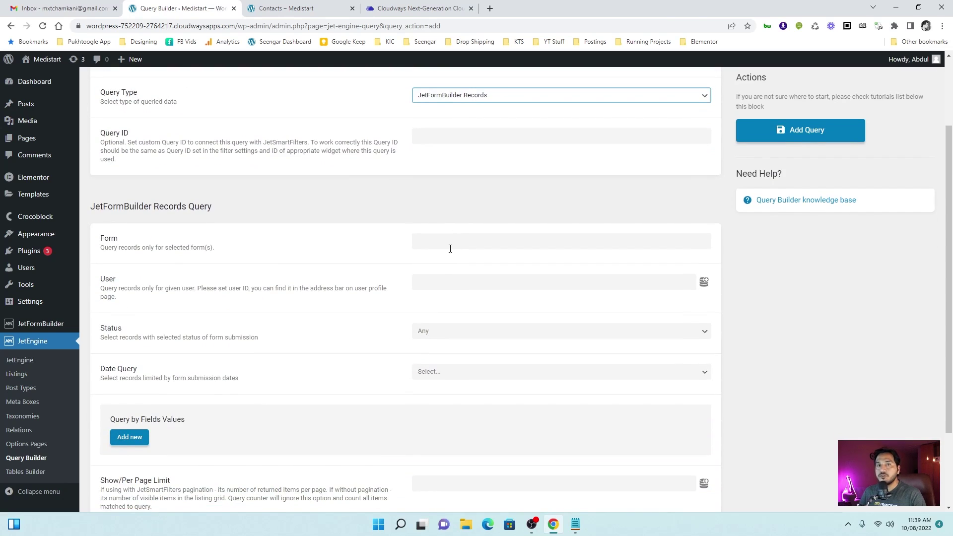
pyautogui.click(448, 249)
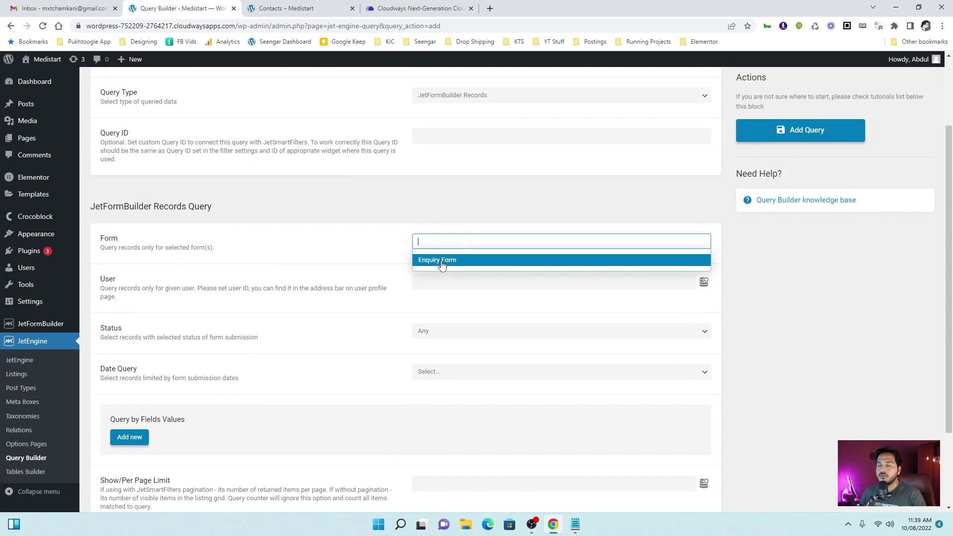
pyautogui.click(442, 263)
pyautogui.scroll(-1, 365, 256)
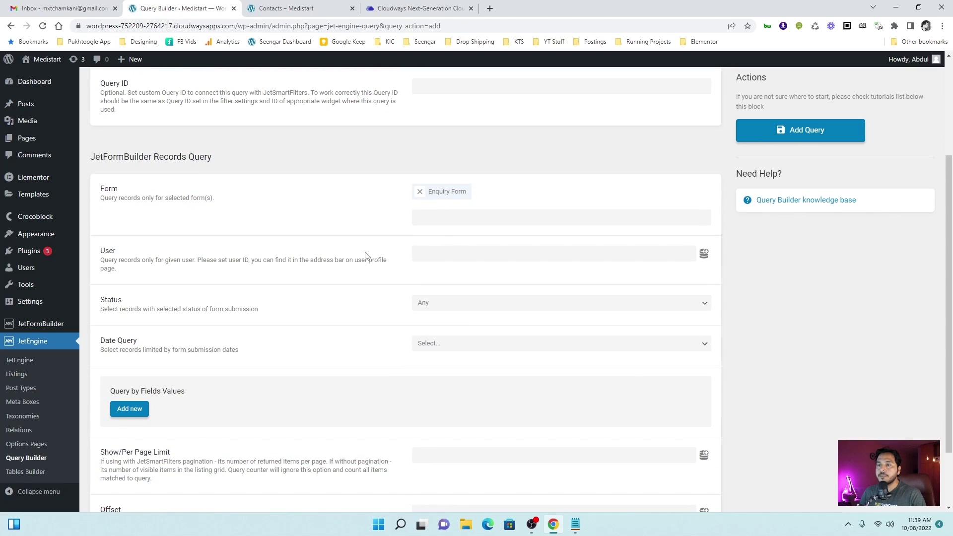
pyautogui.click(468, 256)
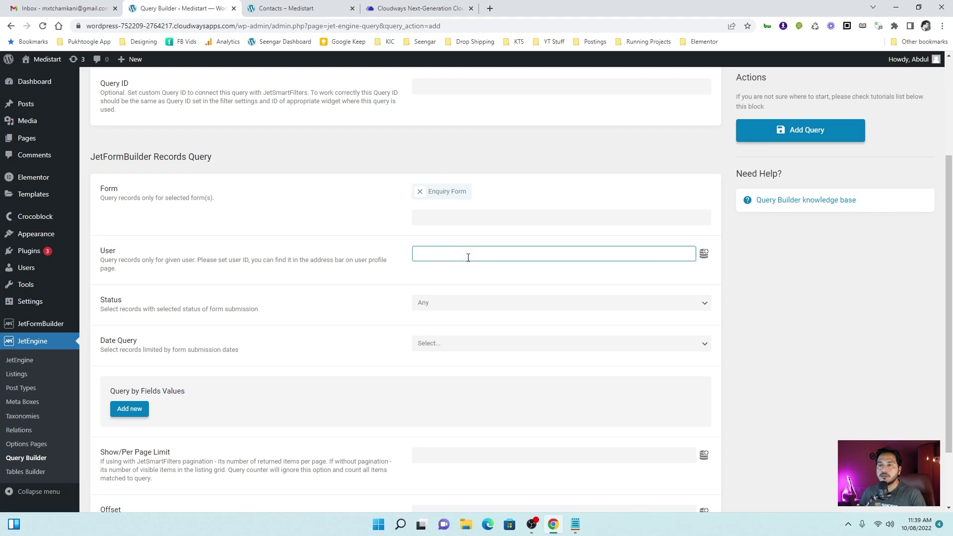
pyautogui.click(703, 254)
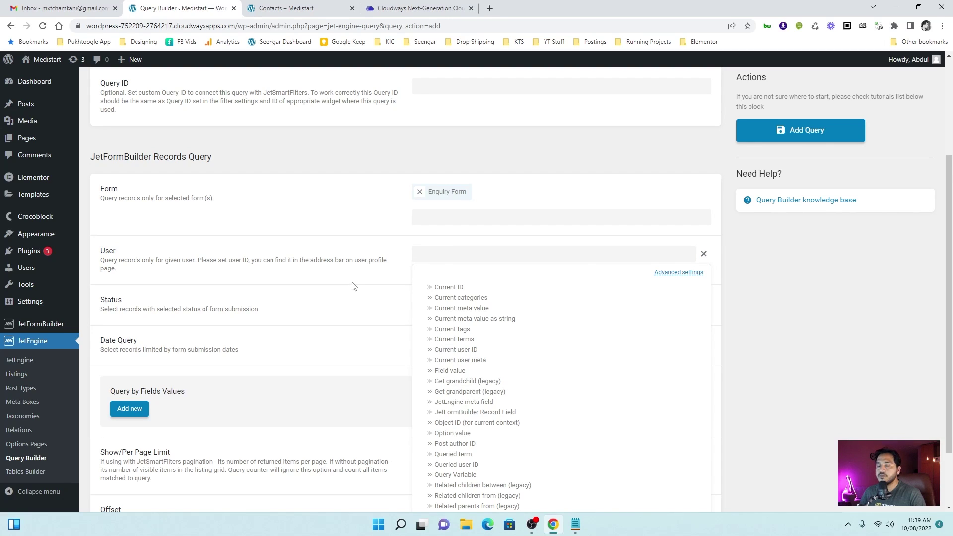
pyautogui.click(703, 254)
pyautogui.scroll(-1, 761, 266)
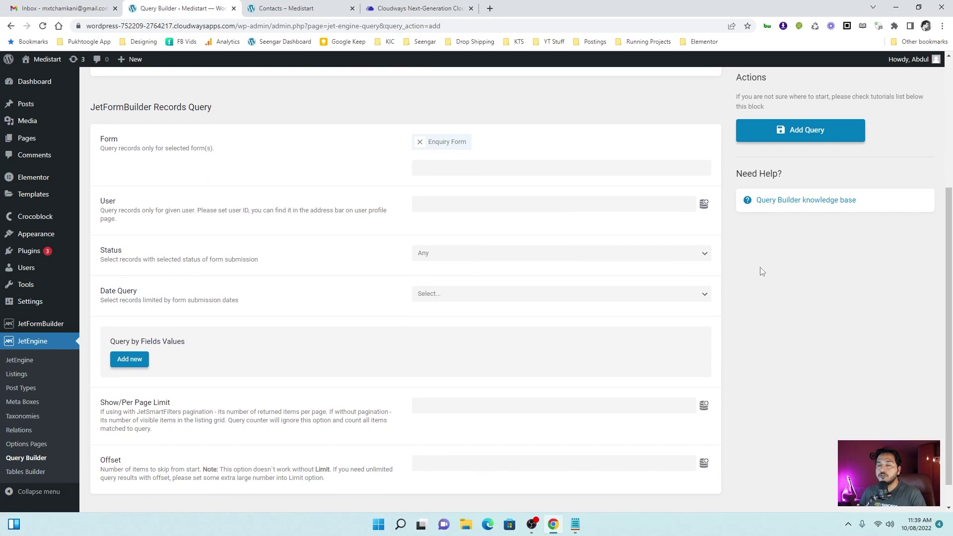
pyautogui.click(547, 256)
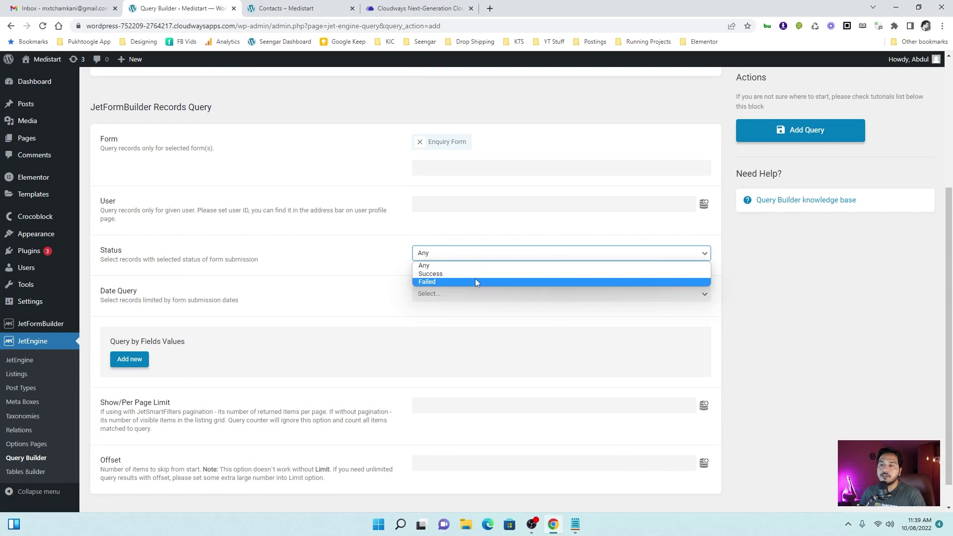
pyautogui.click(354, 262)
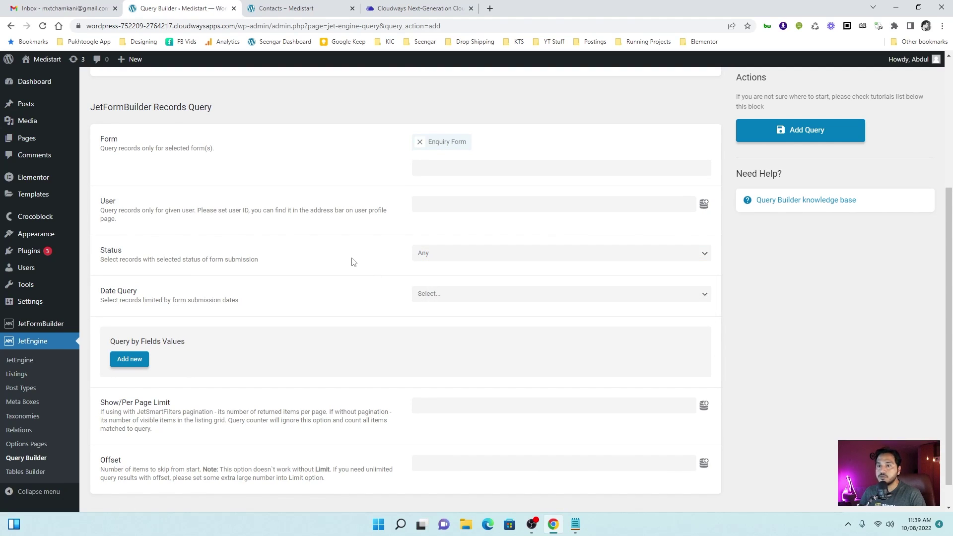
pyautogui.scroll(-1, 350, 259)
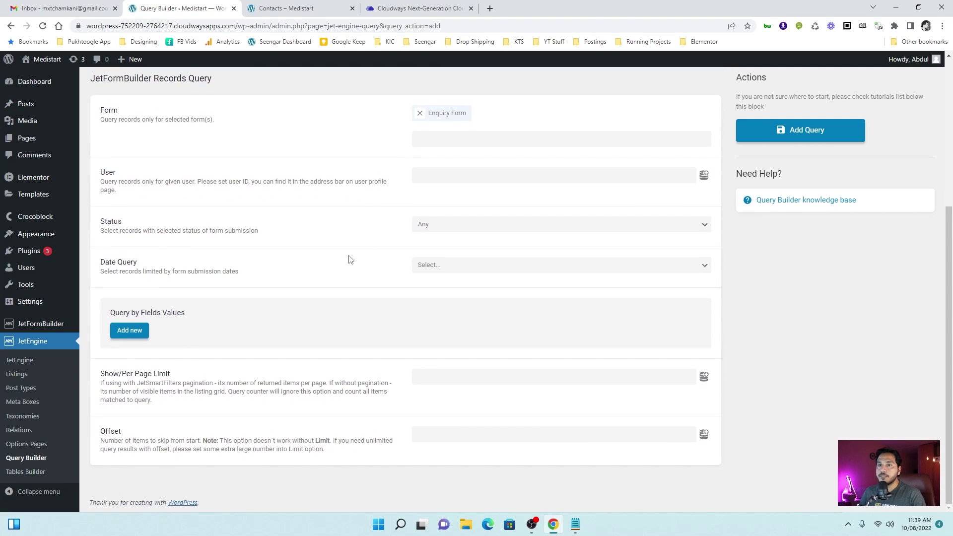
pyautogui.click(430, 267)
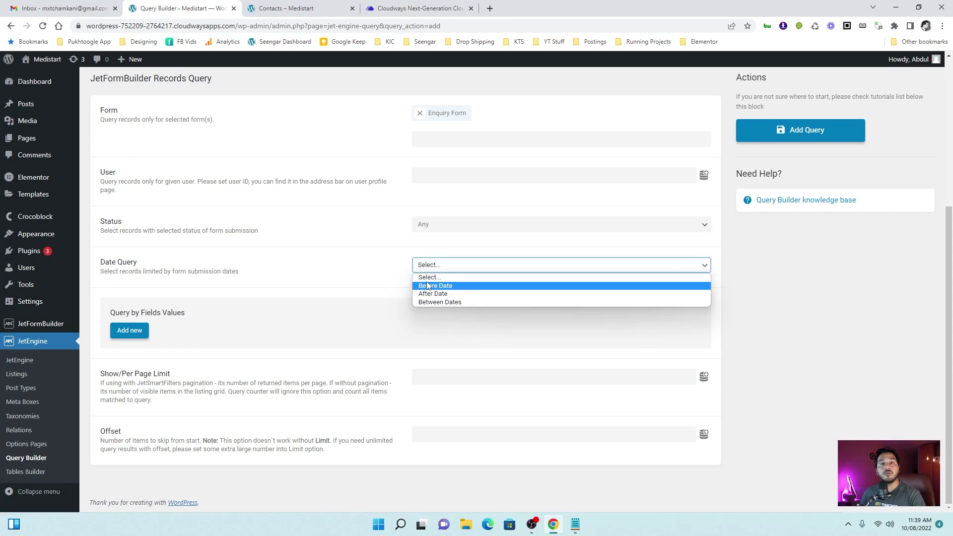
pyautogui.click(367, 276)
pyautogui.click(451, 268)
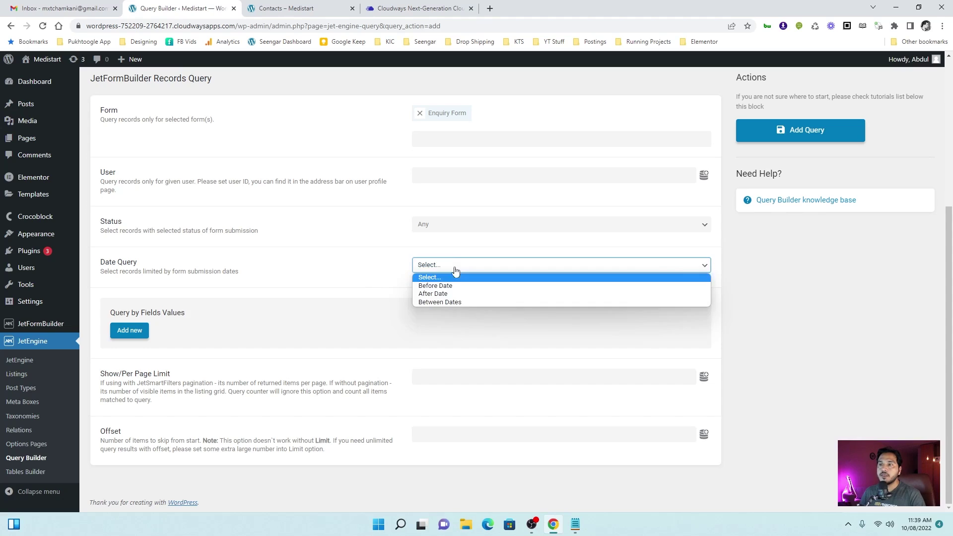
pyautogui.click(448, 287)
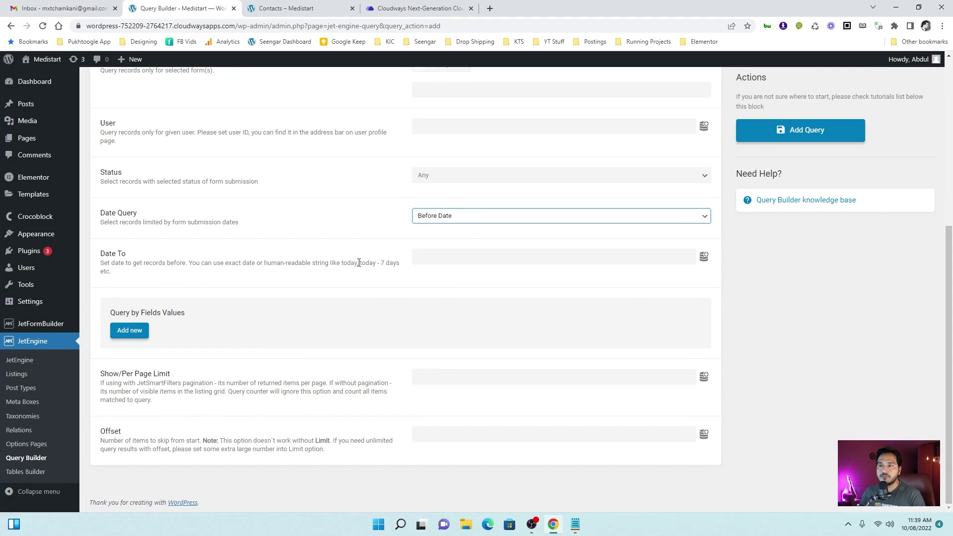
pyautogui.moveTo(358, 262); pyautogui.dragTo(432, 264)
pyautogui.hotkey('ctrl', 'c')
pyautogui.click(457, 256)
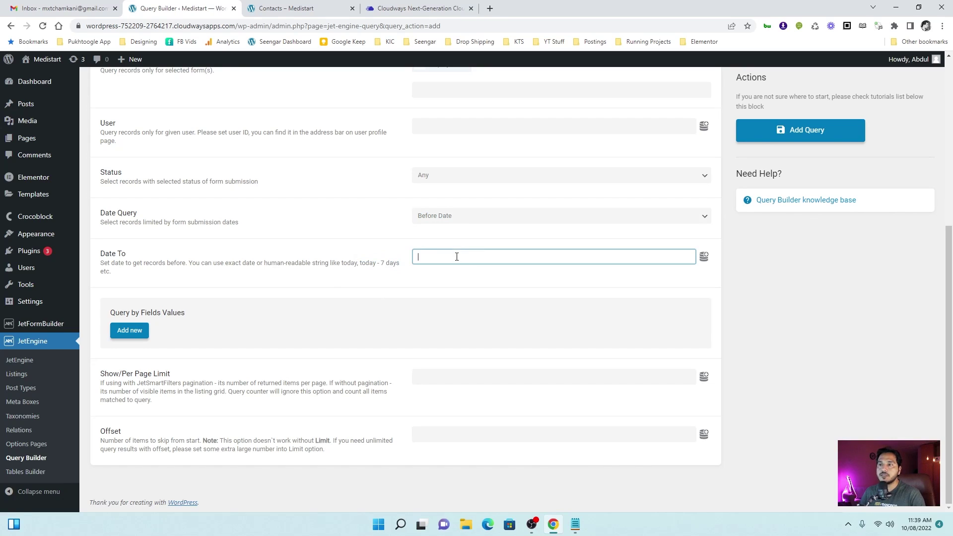
pyautogui.hotkey('ctrl', 'v')
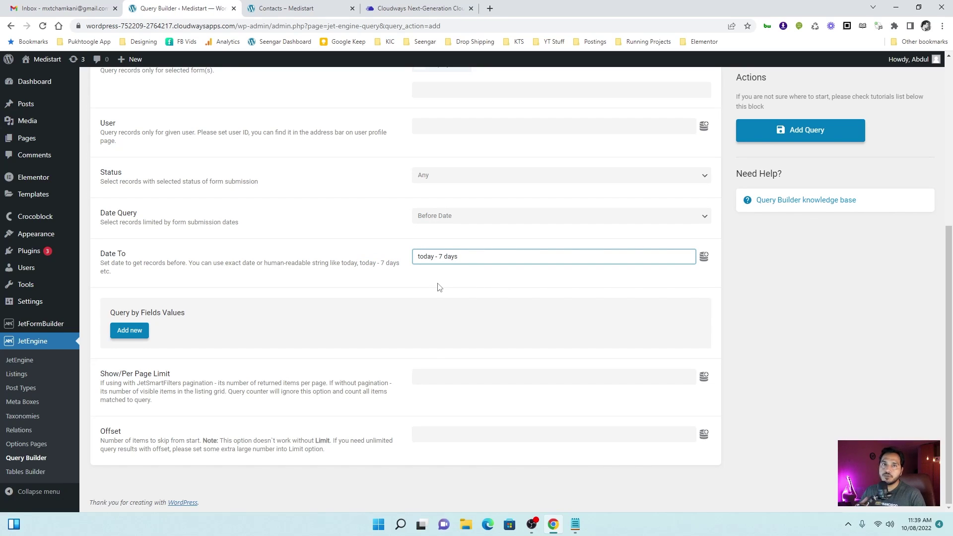
pyautogui.press('BackSpace')
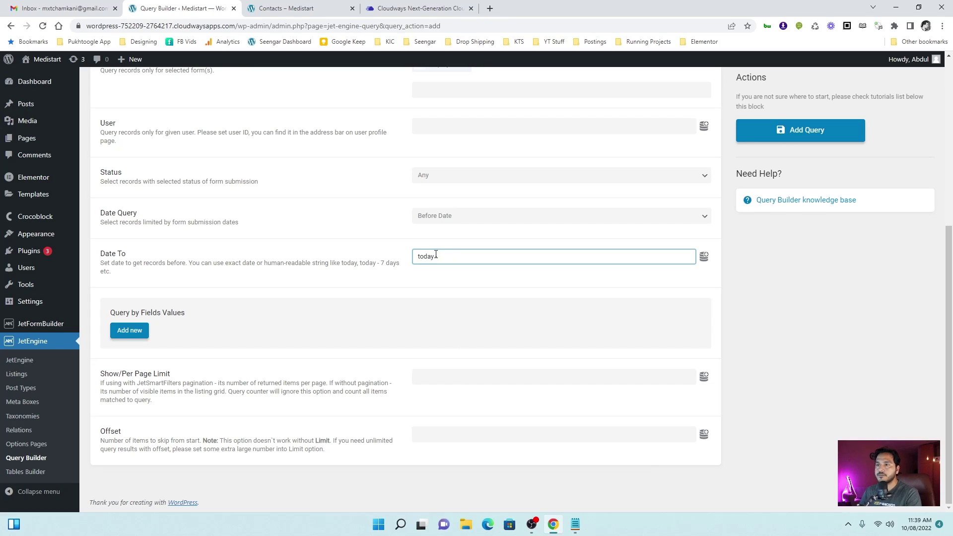
pyautogui.press('BackSpace')
pyautogui.press('BackSpace')
pyautogui.press('BackSpace')
pyautogui.press('BackSpace')
pyautogui.press('BackSpace')
pyautogui.click(425, 217)
pyautogui.click(431, 231)
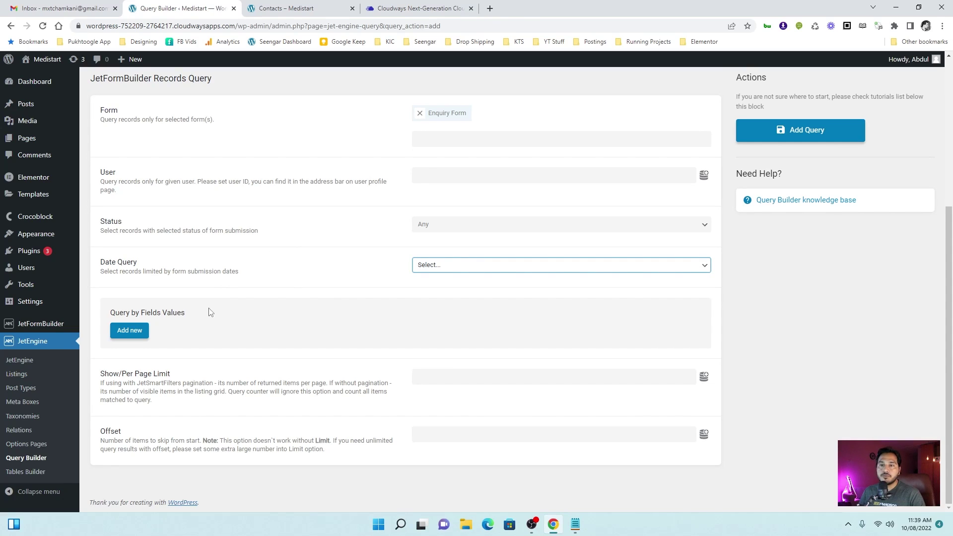
# After checking the contact page, add a field-value condition on the email field.
pyautogui.click(328, 6)
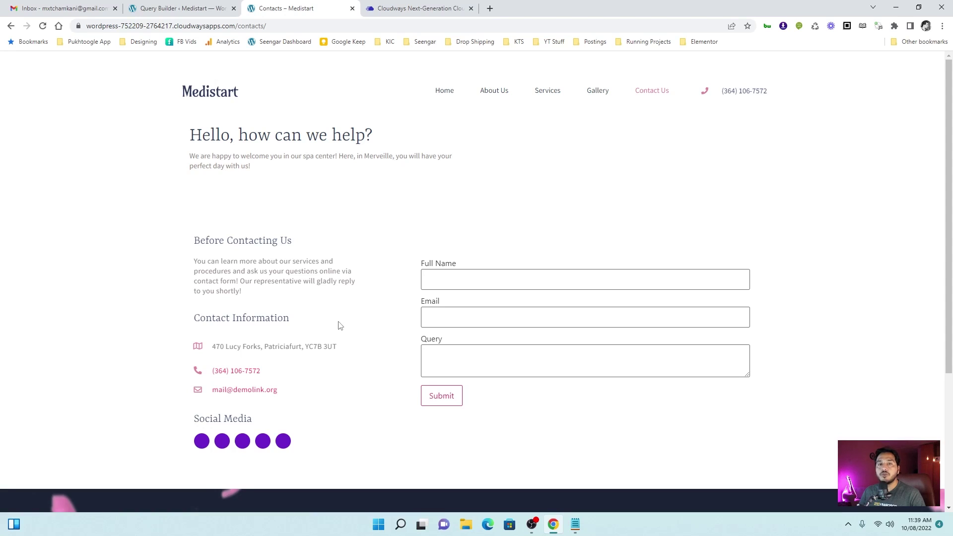
pyautogui.click(182, 5)
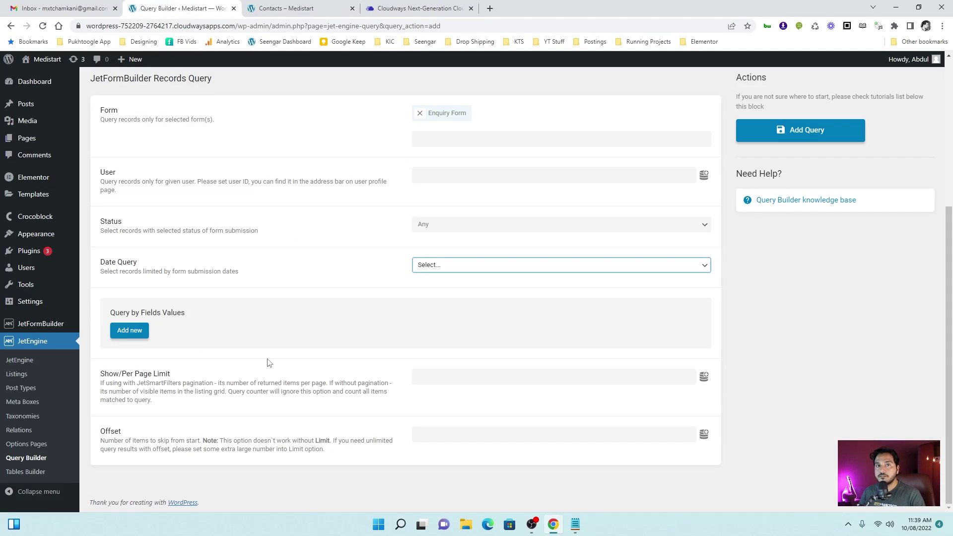
pyautogui.click(129, 330)
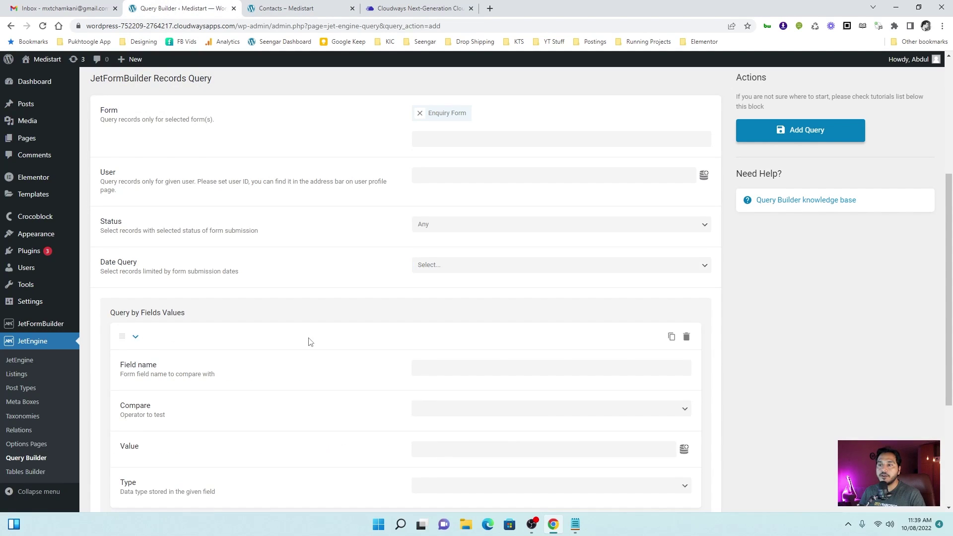
pyautogui.scroll(-2, 452, 289)
pyautogui.click(460, 267)
pyautogui.write('ema')
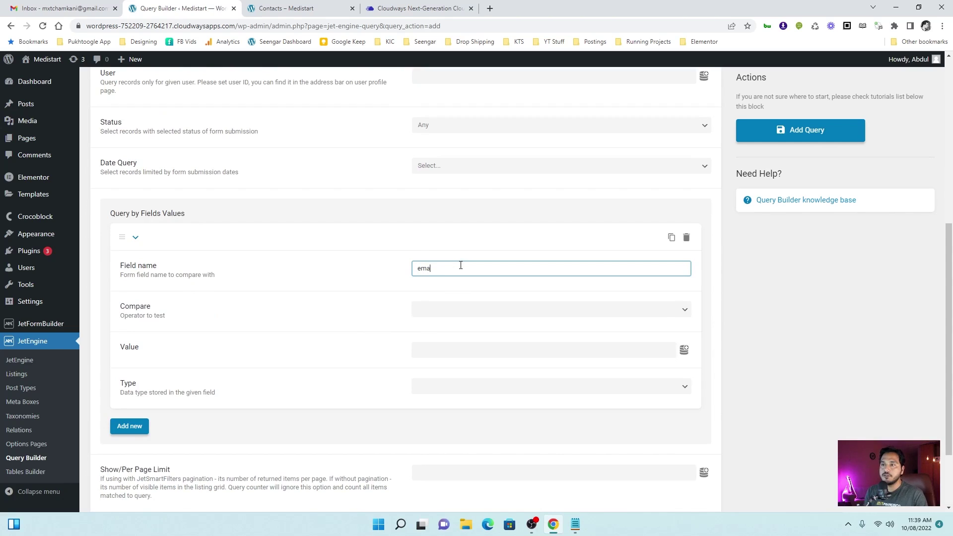
pyautogui.write('ikl')
pyautogui.press('BackSpace')
pyautogui.press('BackSpace')
pyautogui.press('BackSpace')
pyautogui.write('il')
pyautogui.press('Tab')
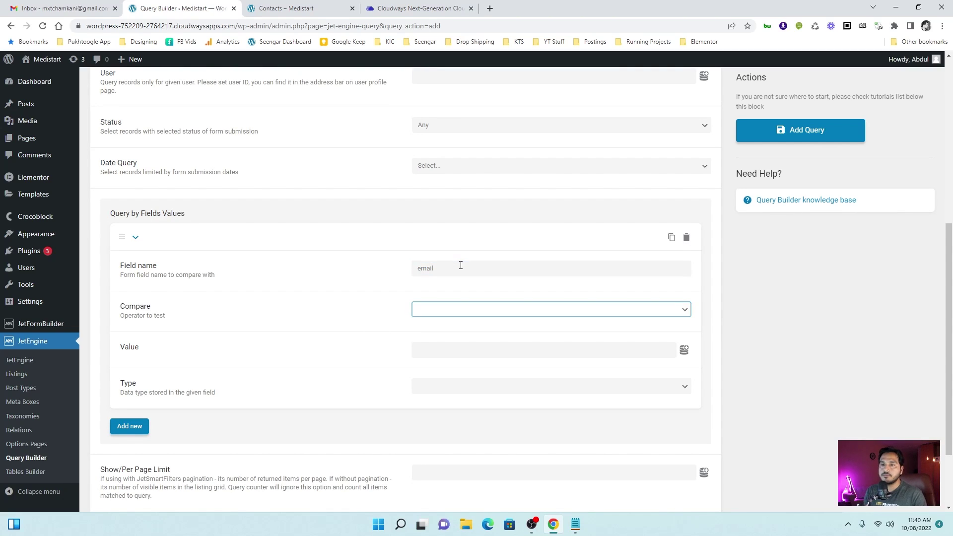
# Set the condition's compare operator to Equal (=) and its data type to Char.
pyautogui.click(566, 308)
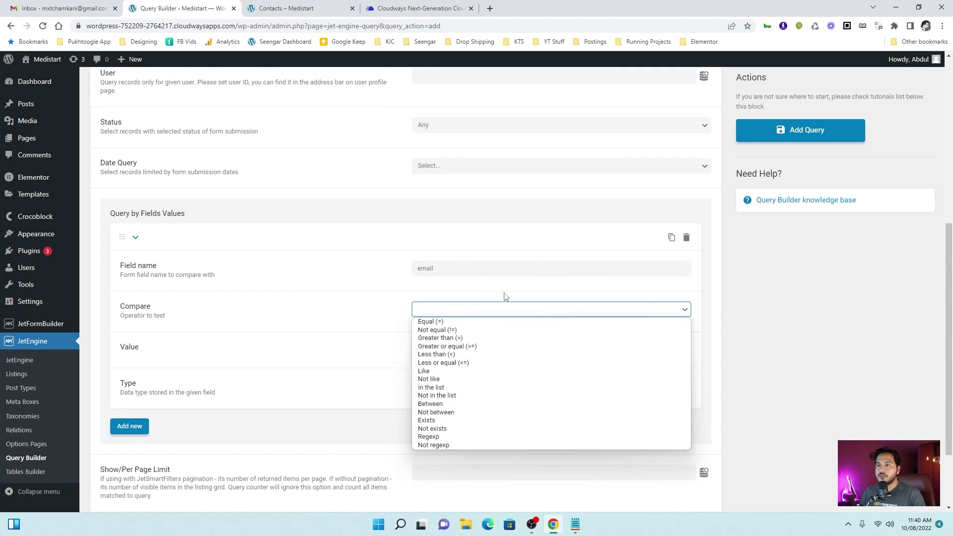
pyautogui.click(441, 322)
pyautogui.click(458, 352)
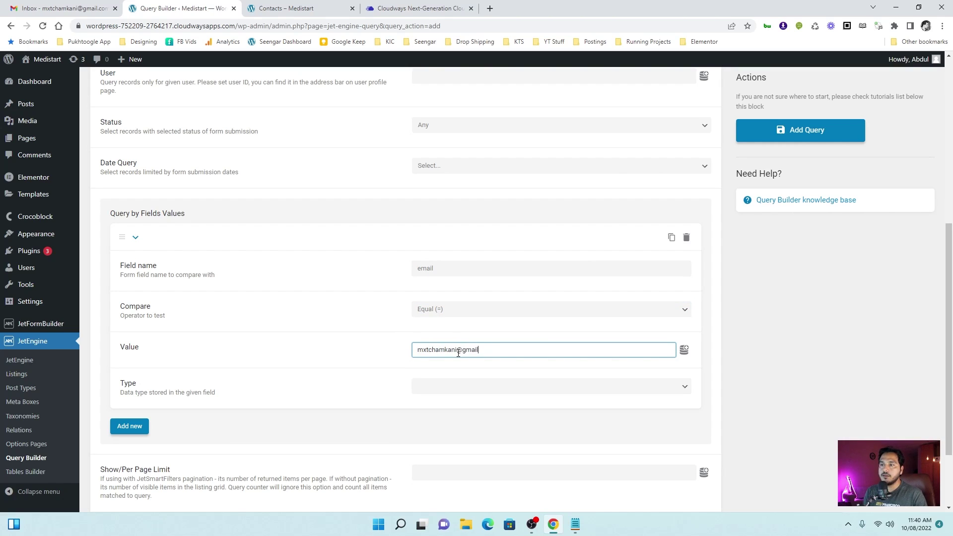
pyautogui.click(477, 389)
pyautogui.click(451, 403)
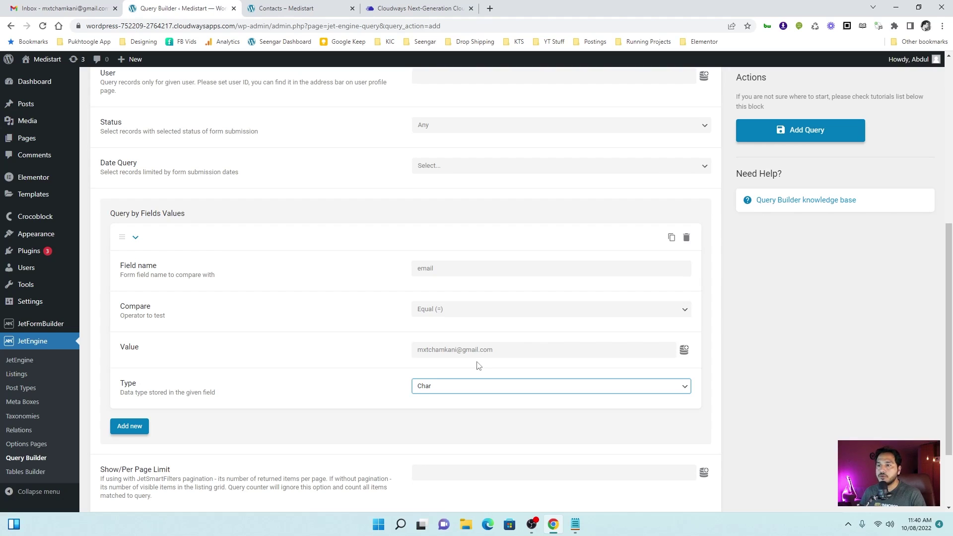
# Delete the field-value condition and save the query with Add Query.
pyautogui.click(686, 238)
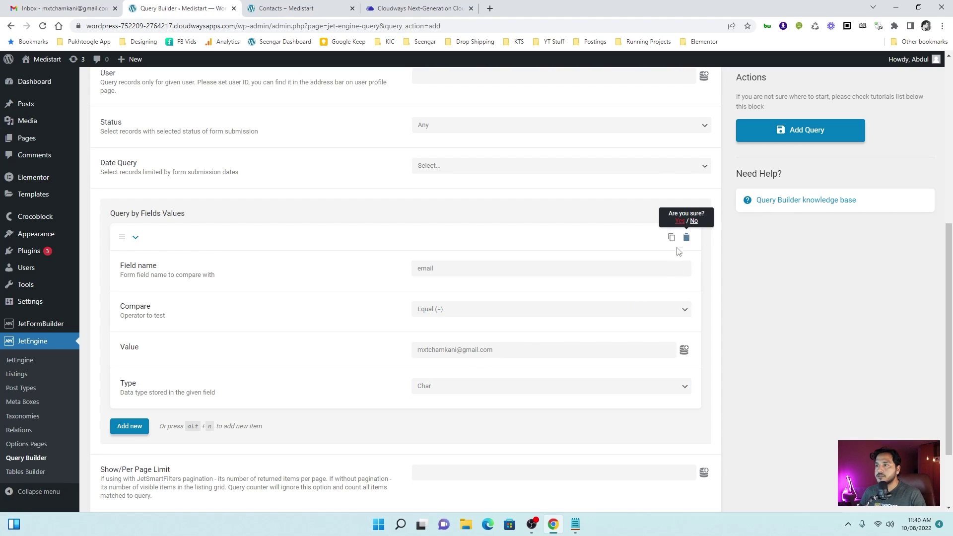
pyautogui.click(679, 221)
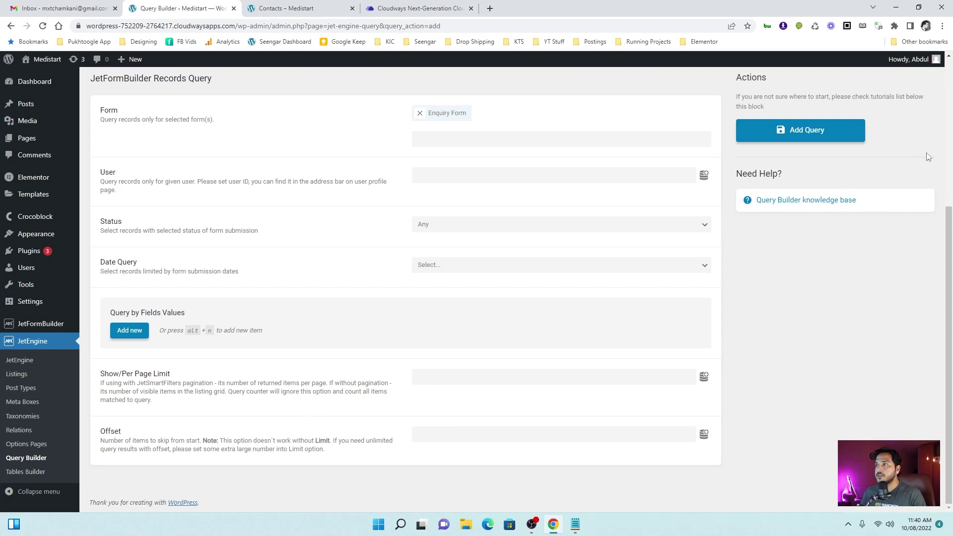
pyautogui.click(820, 130)
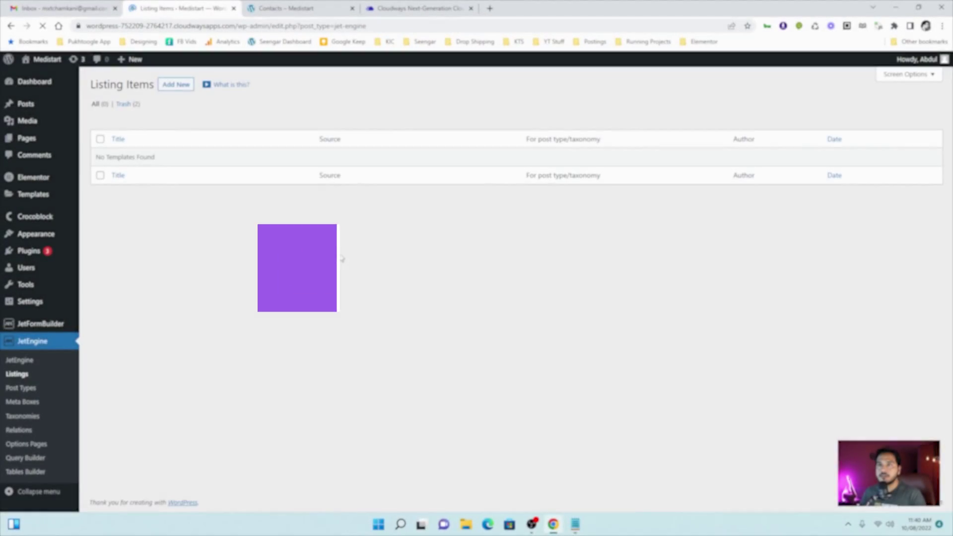
# Create a listing item 'Single Form' with Query Builder source and the Form Records query.
pyautogui.click(186, 89)
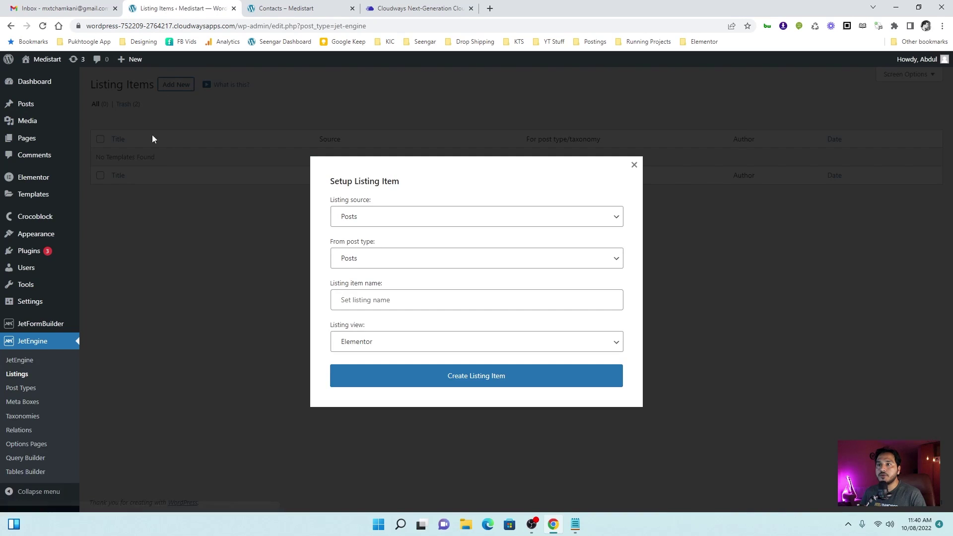
pyautogui.click(385, 268)
pyautogui.click(385, 273)
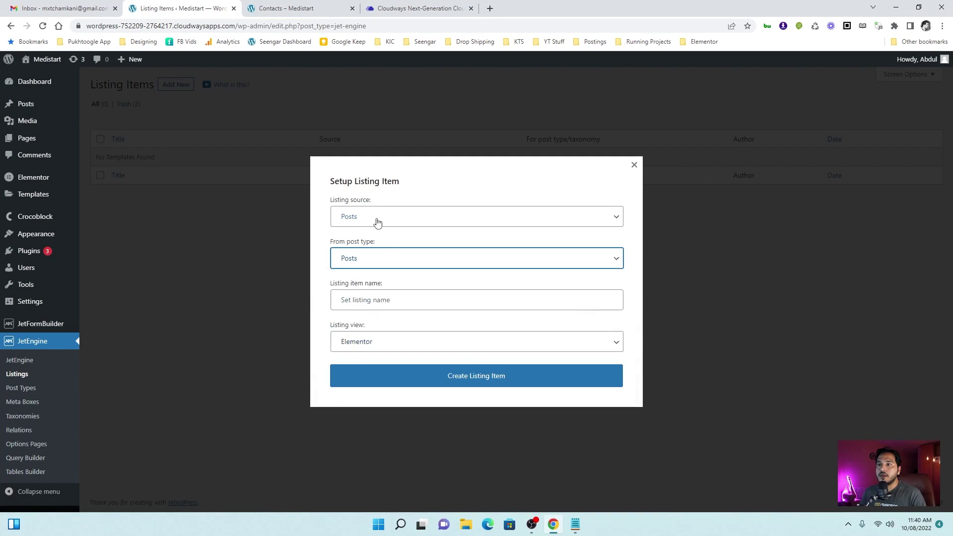
pyautogui.click(374, 219)
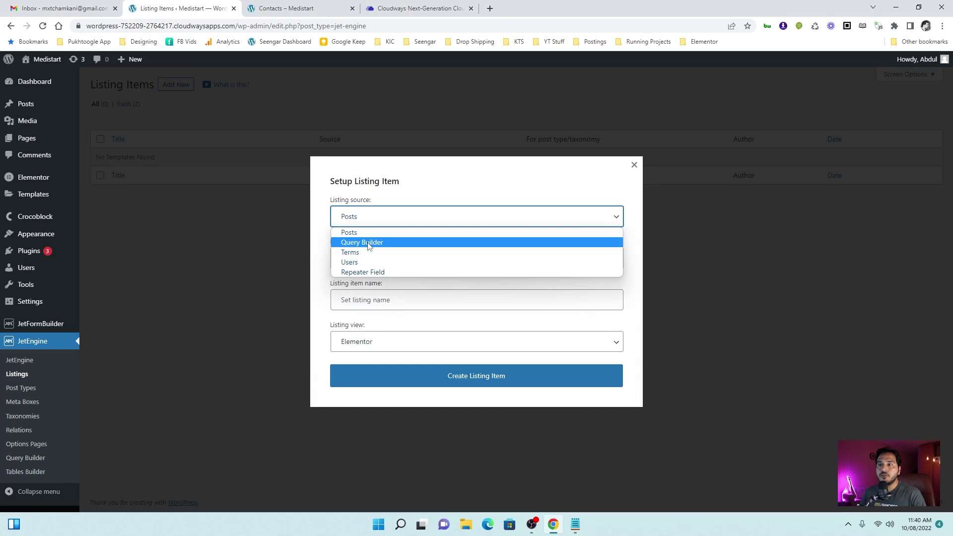
pyautogui.click(368, 243)
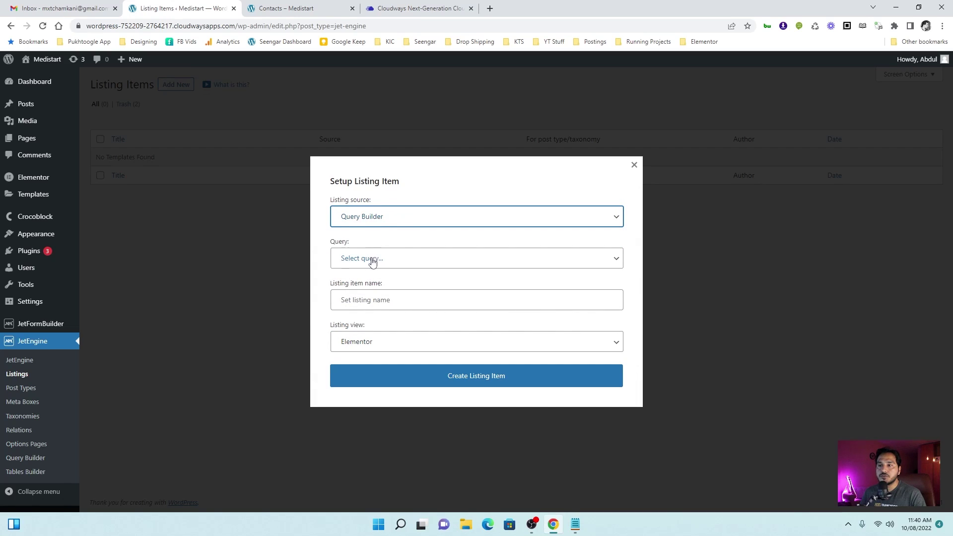
pyautogui.click(373, 262)
pyautogui.click(372, 284)
pyautogui.click(362, 300)
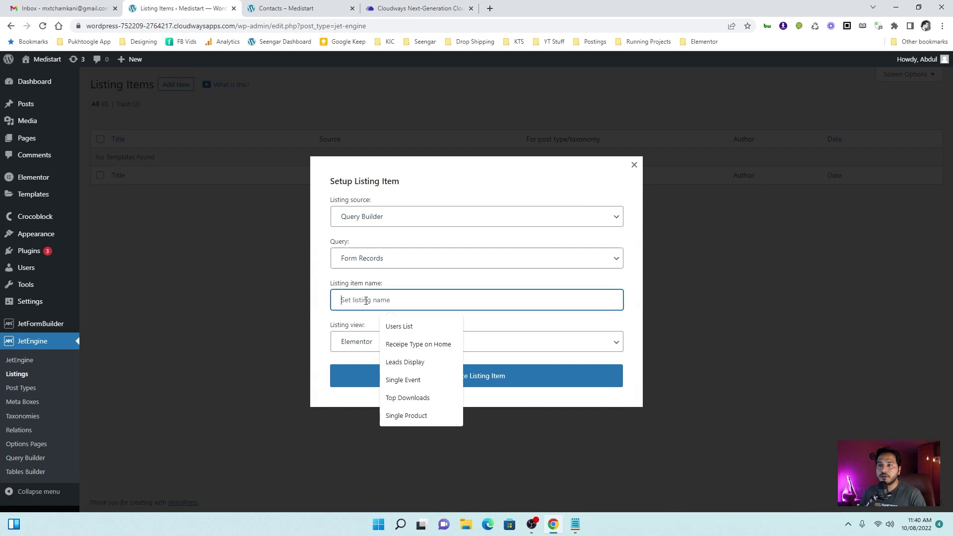
pyautogui.write('Single Form')
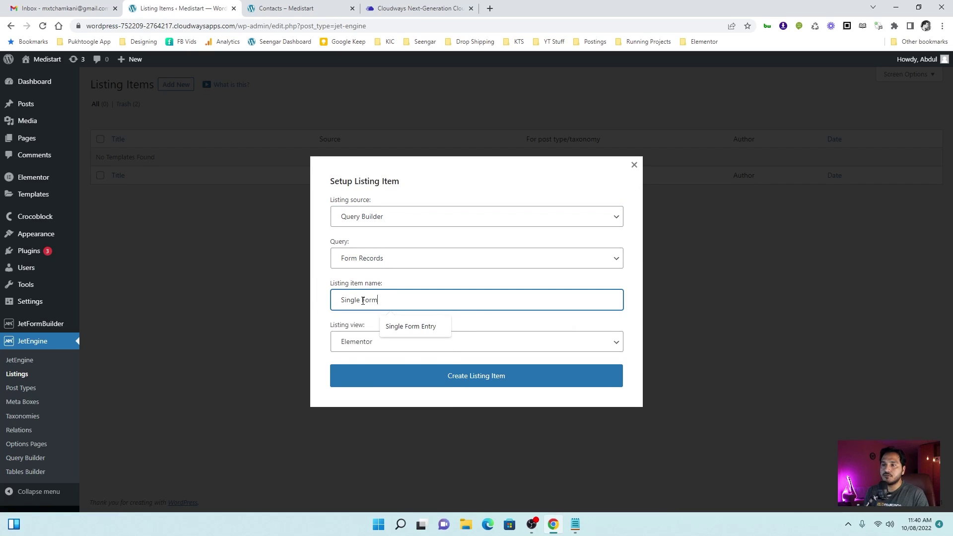
pyautogui.click(496, 386)
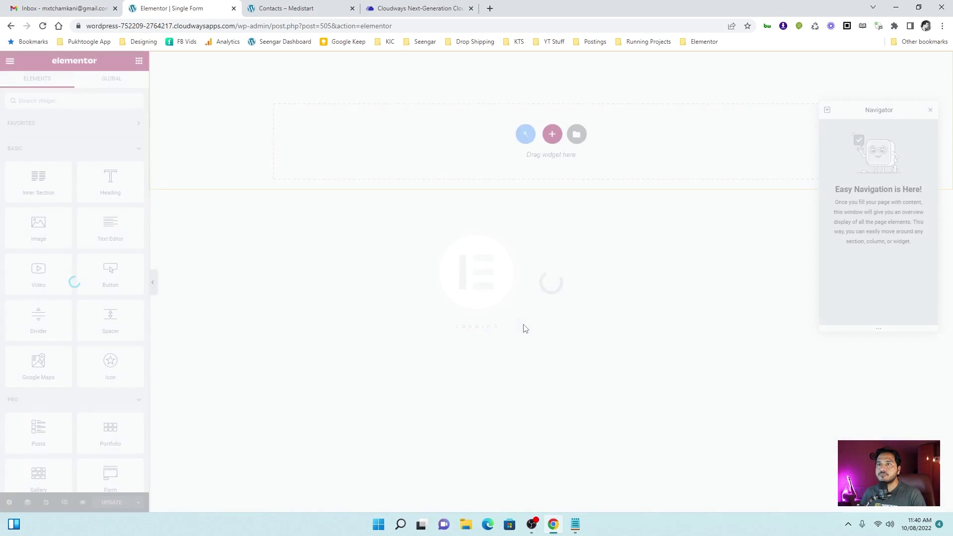
# Add a one-column section with a Heading titled from the JetFormBuilder record field full_name.
pyautogui.click(552, 134)
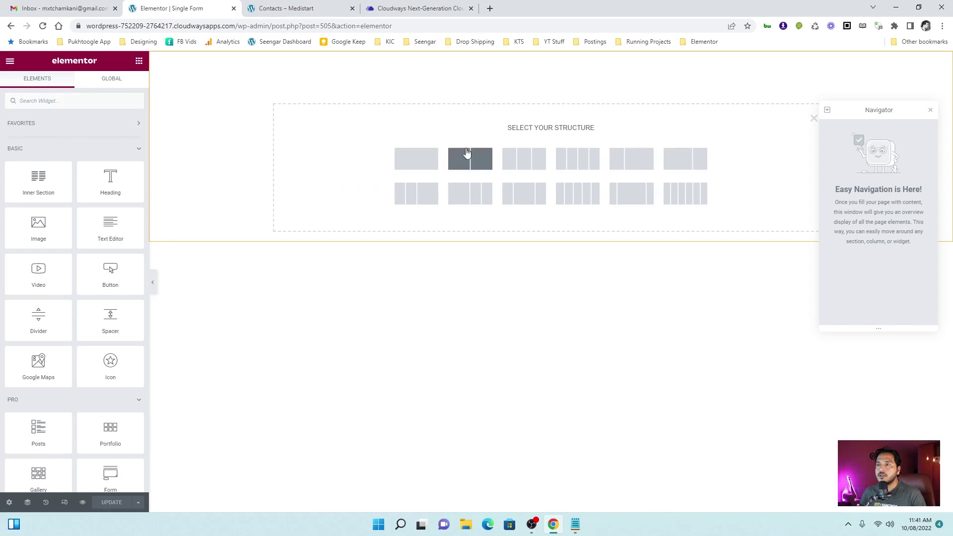
pyautogui.click(417, 159)
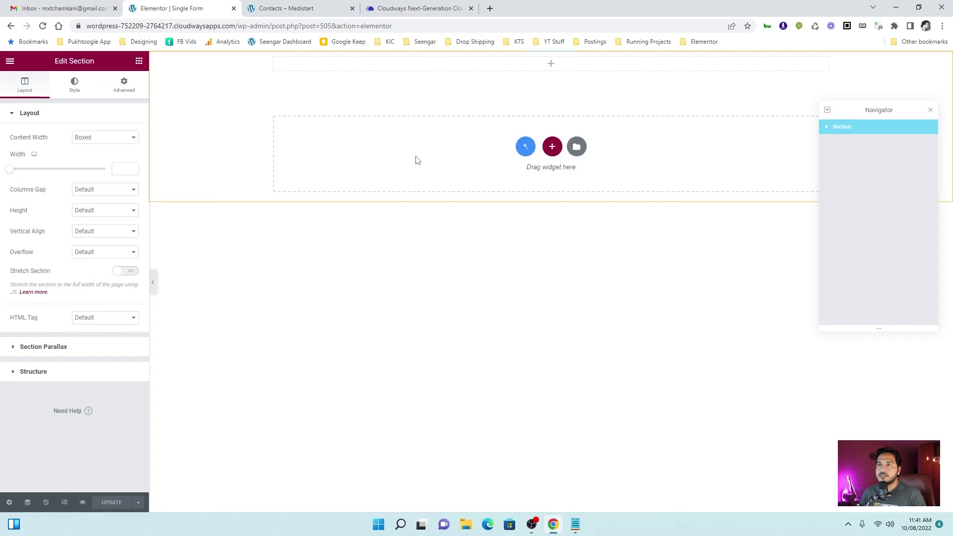
pyautogui.click(139, 61)
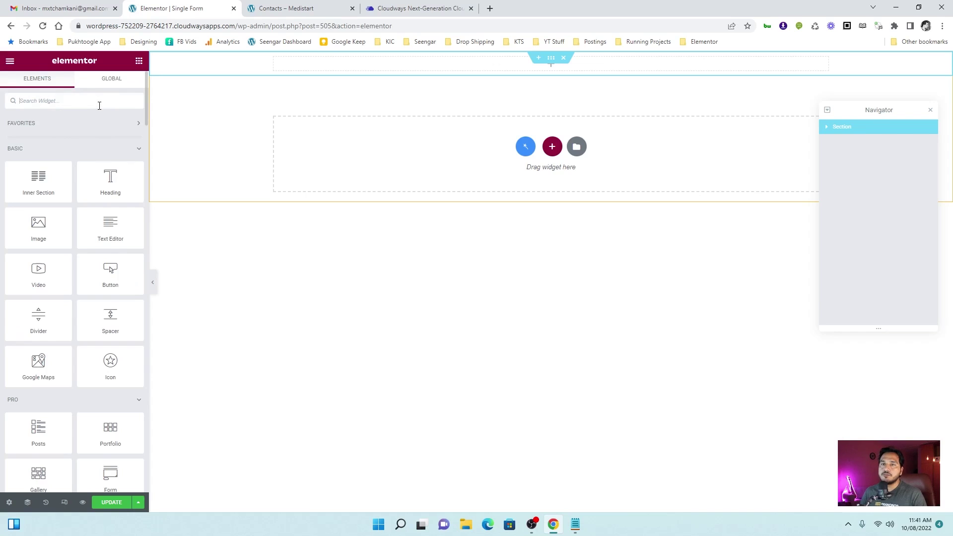
pyautogui.moveTo(132, 185); pyautogui.dragTo(387, 74)
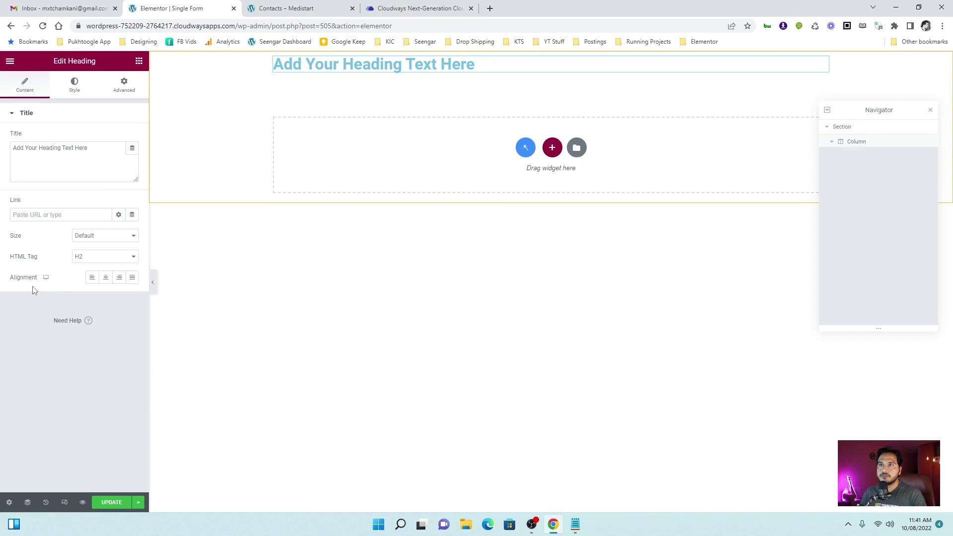
pyautogui.click(132, 150)
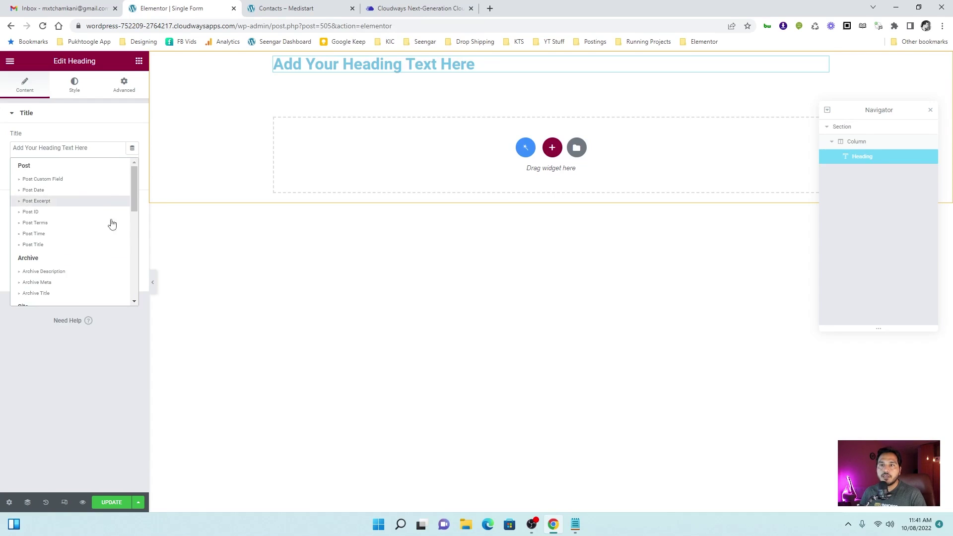
pyautogui.scroll(-10, 94, 244)
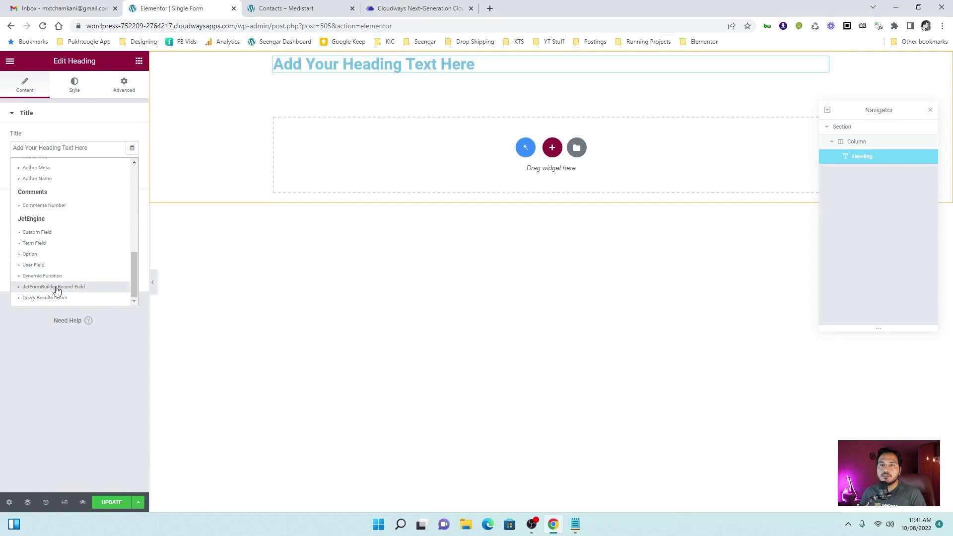
pyautogui.click(55, 287)
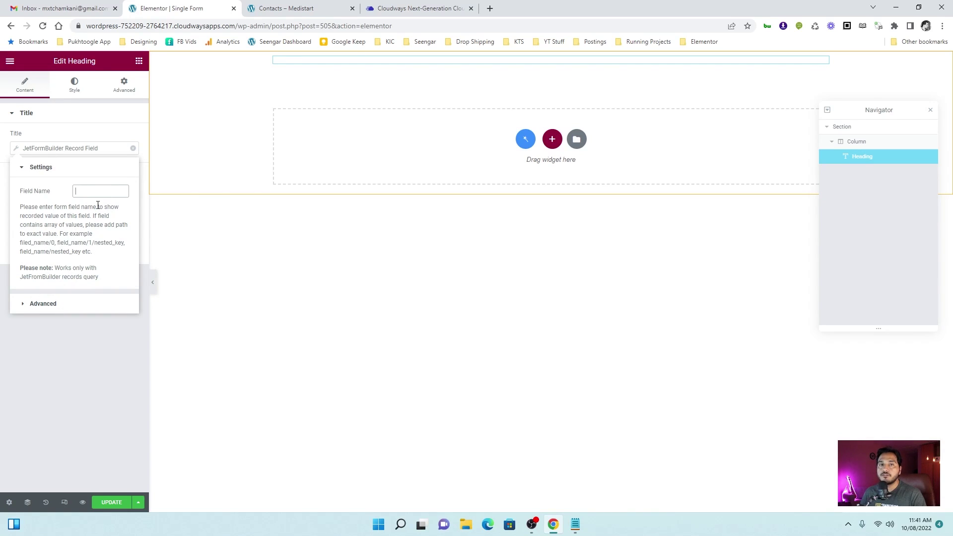
pyautogui.write('full_name')
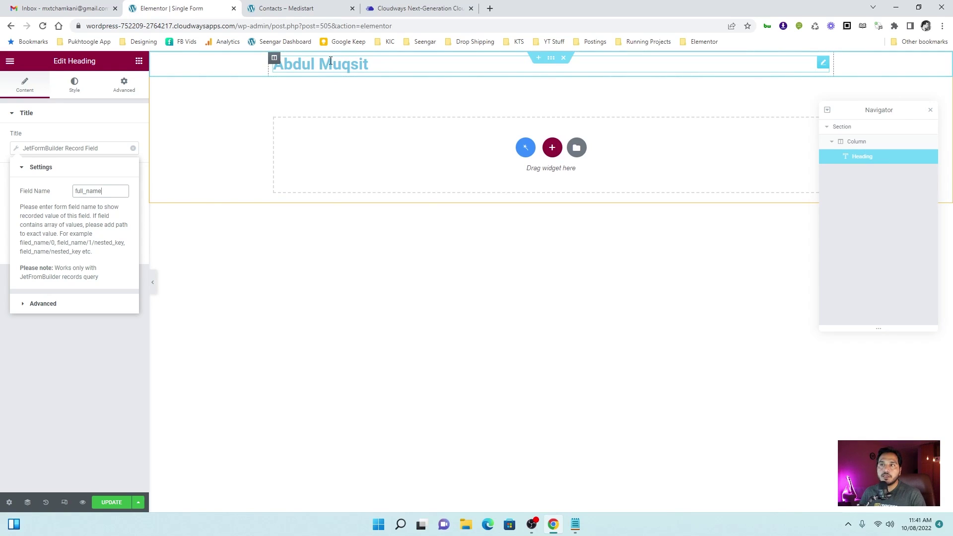
# Duplicate the heading and switch the copy's record field to email.
pyautogui.rightClick(330, 61)
pyautogui.click(337, 84)
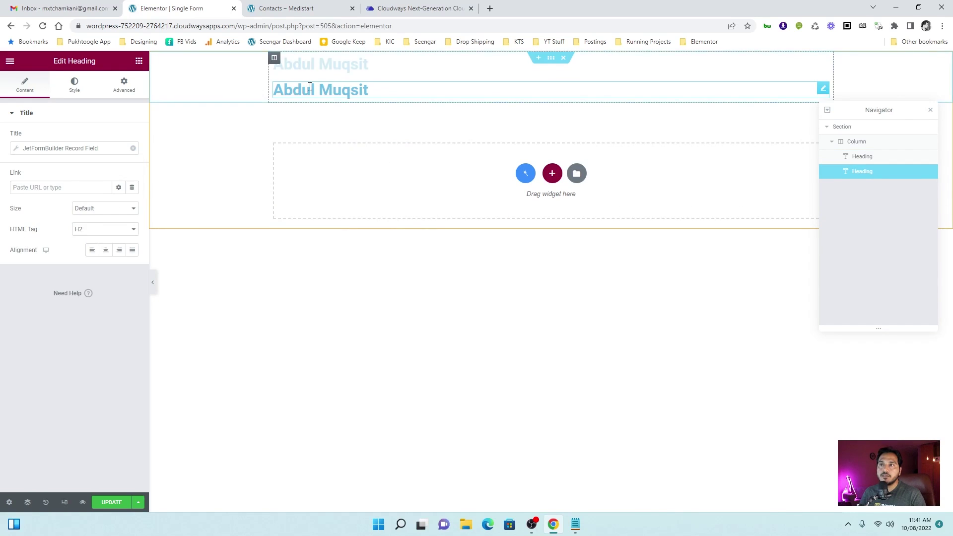
pyautogui.click(123, 151)
pyautogui.doubleClick(95, 191)
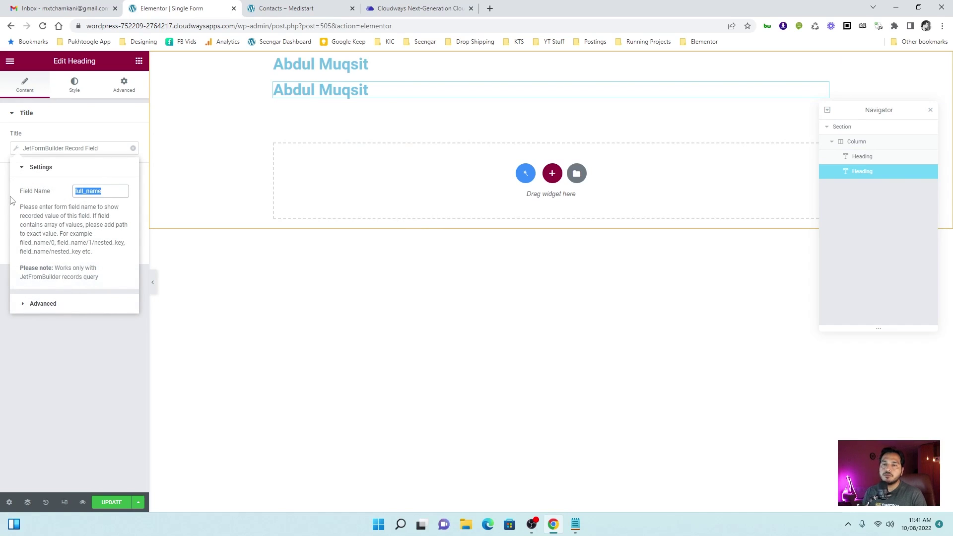
pyautogui.write('email')
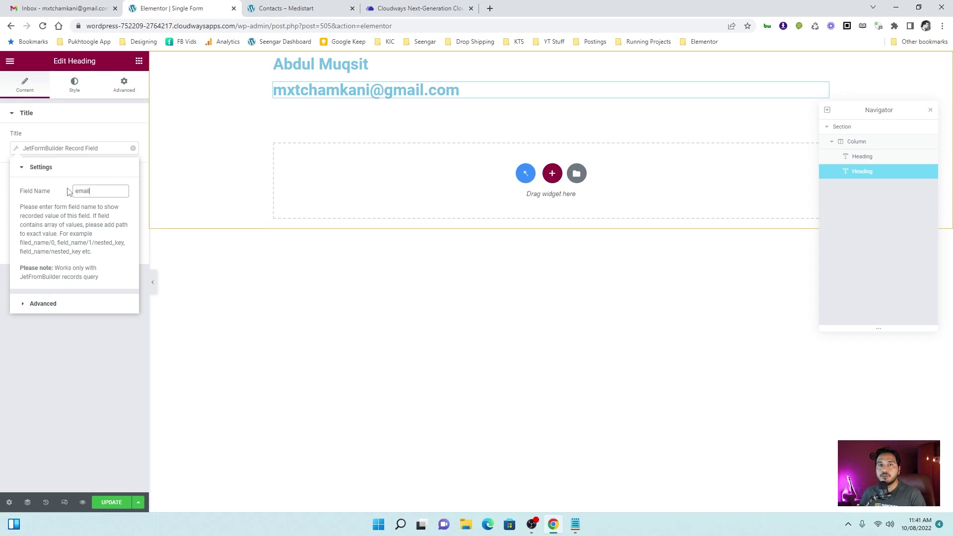
# Delete both the email and full name headings.
pyautogui.rightClick(298, 97)
pyautogui.click(327, 235)
pyautogui.rightClick(312, 61)
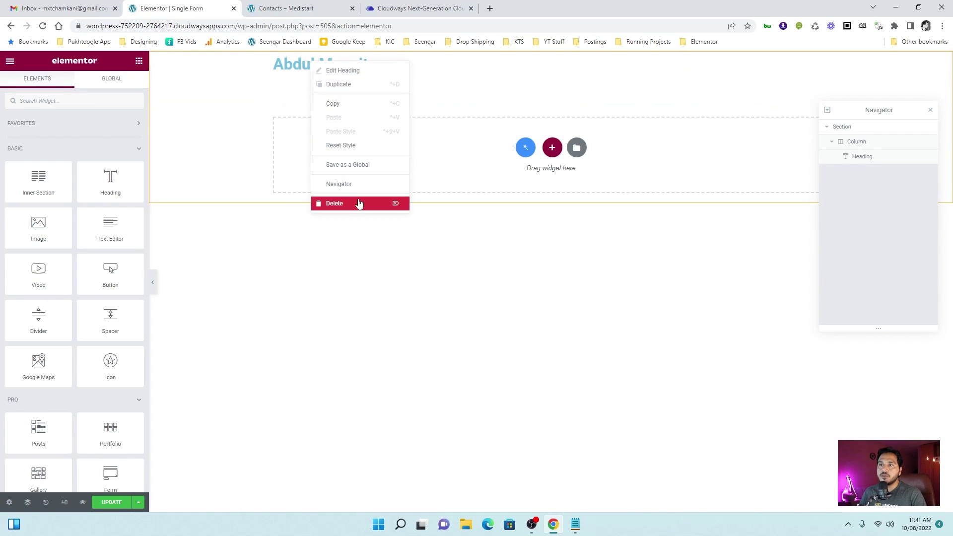
pyautogui.click(359, 204)
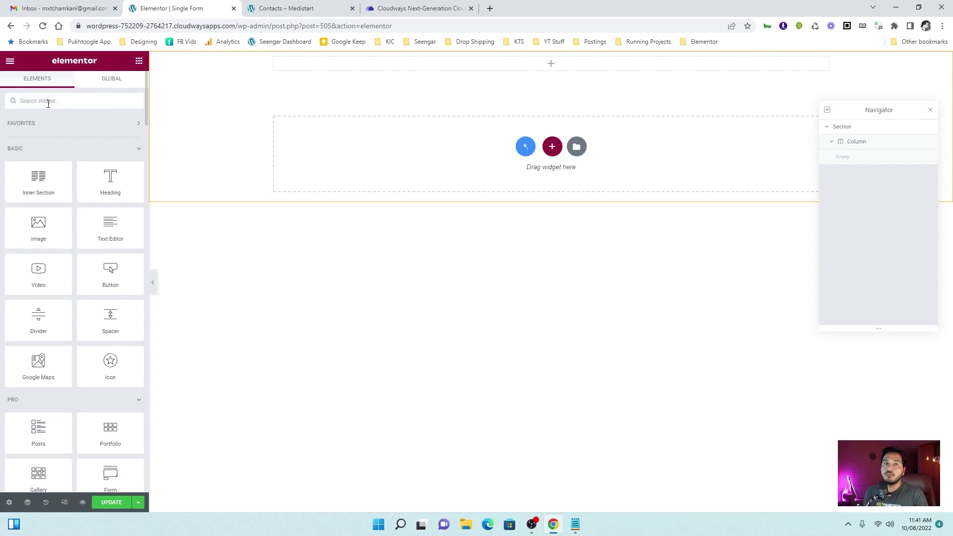
# Add a Dynamic Field widget showing the submission's Record ID.
pyautogui.write('dyn')
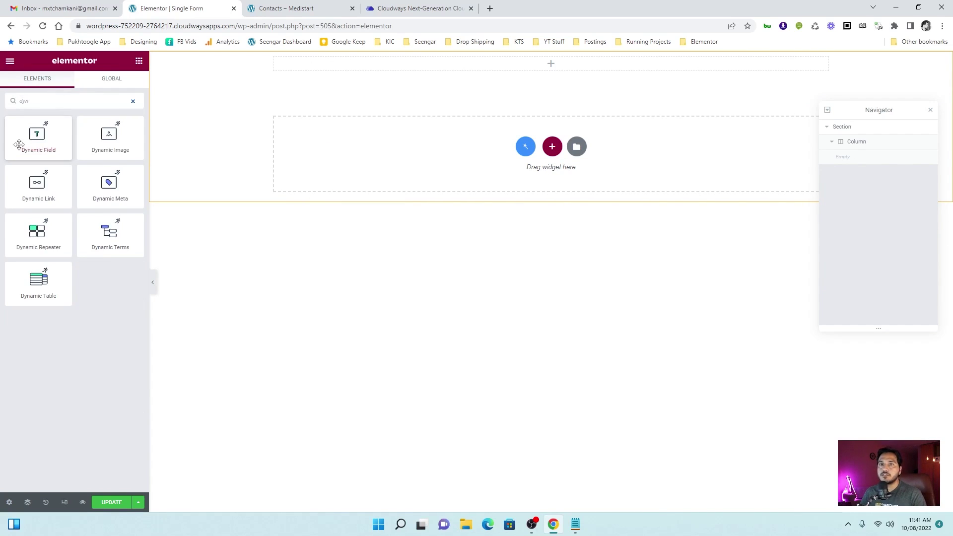
pyautogui.moveTo(19, 144); pyautogui.dragTo(300, 75)
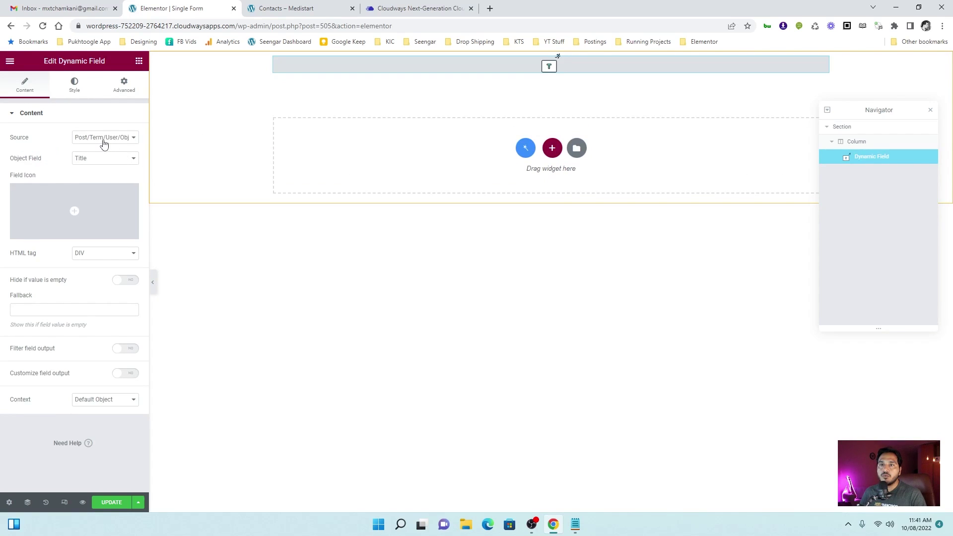
pyautogui.click(111, 161)
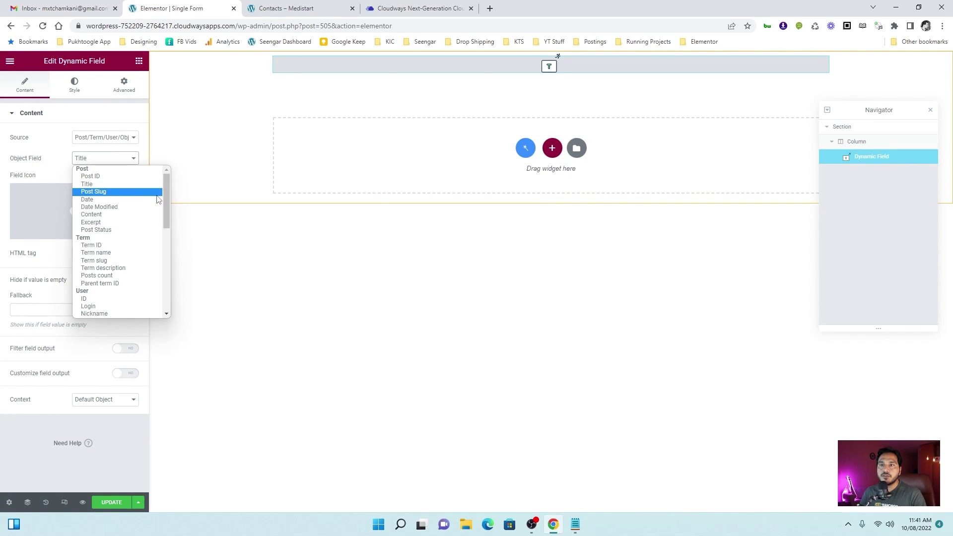
pyautogui.scroll(-5, 171, 237)
pyautogui.moveTo(171, 237); pyautogui.dragTo(167, 281)
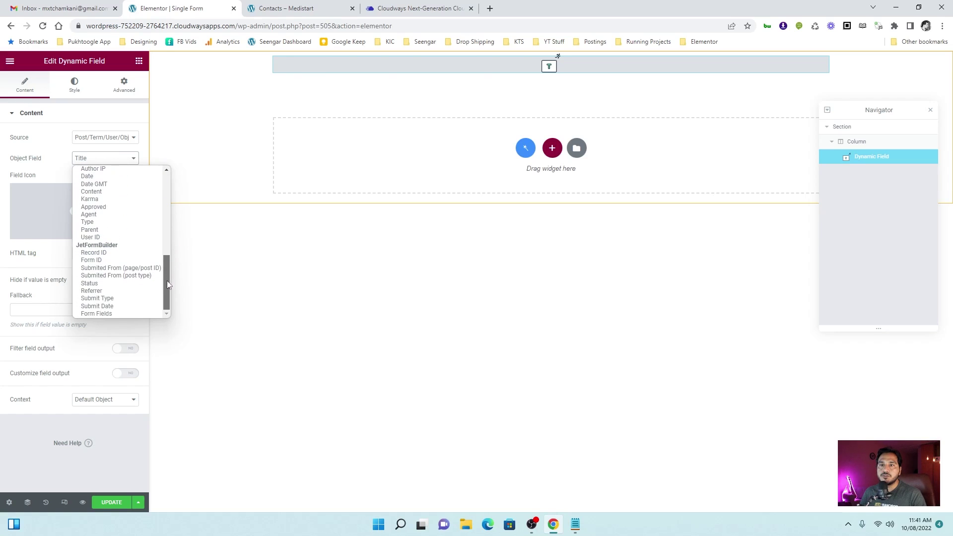
pyautogui.click(118, 254)
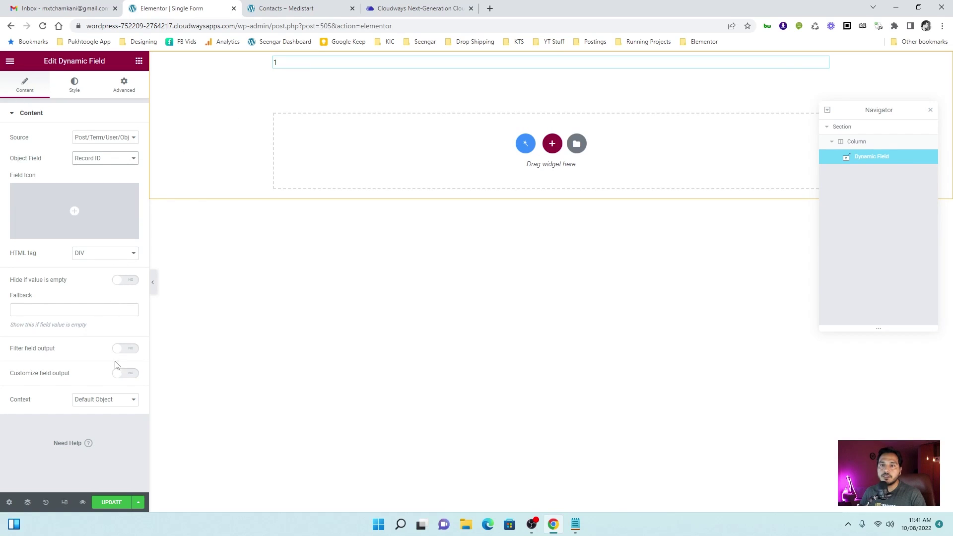
# Enable Customize field output with the format 'ID: %s' and bring up the widget's actions.
pyautogui.click(127, 380)
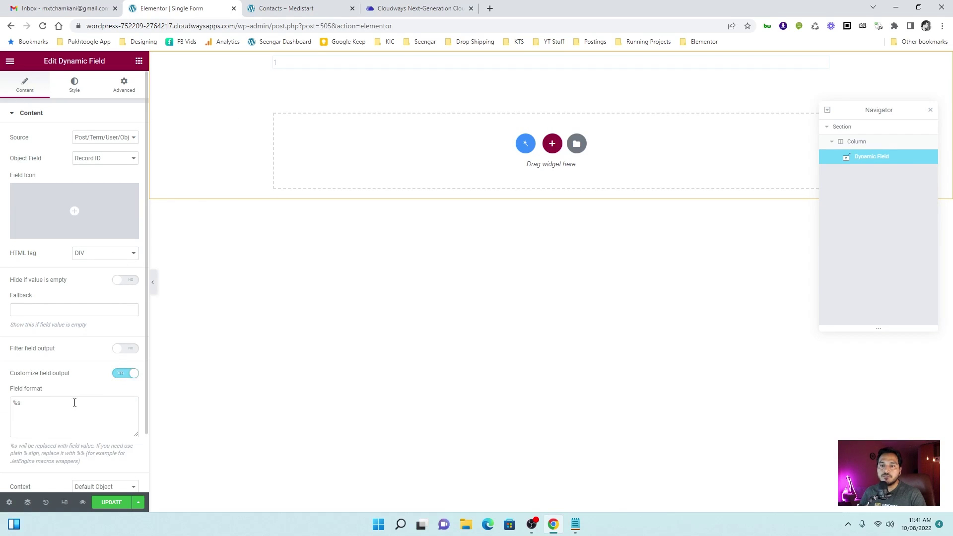
pyautogui.click(80, 407)
pyautogui.write('ID:')
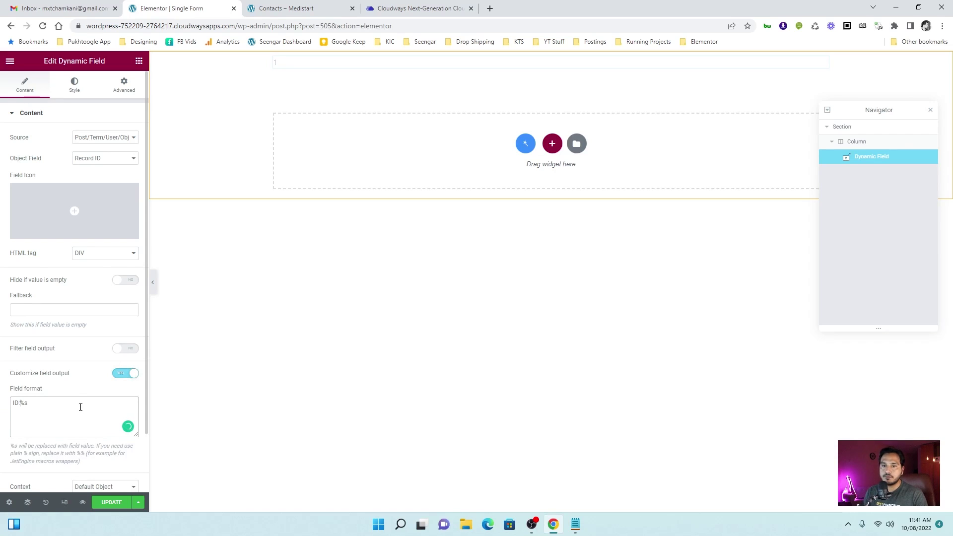
pyautogui.rightClick(287, 64)
# Duplicate the ID field and set the copy's object field to Submit Date.
pyautogui.click(302, 87)
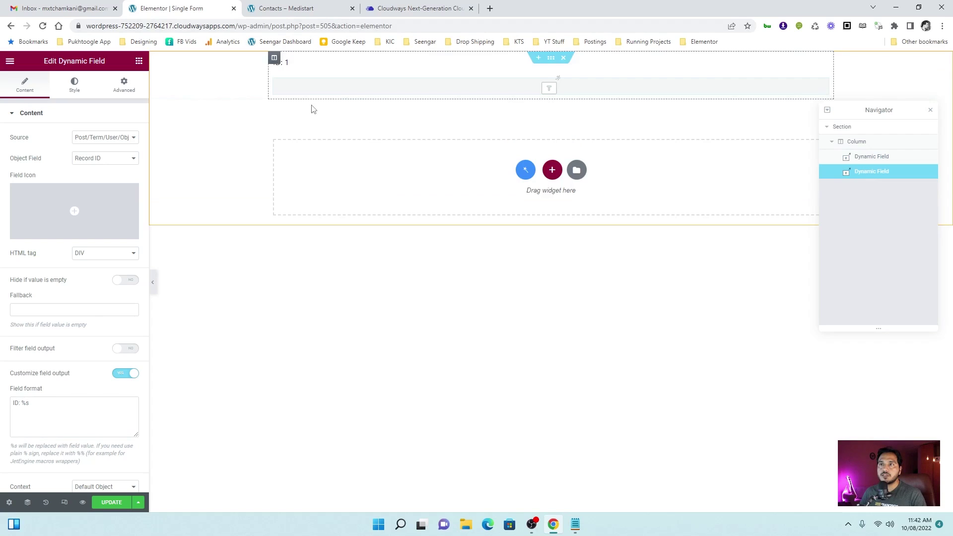
pyautogui.click(123, 158)
pyautogui.scroll(-2, 122, 263)
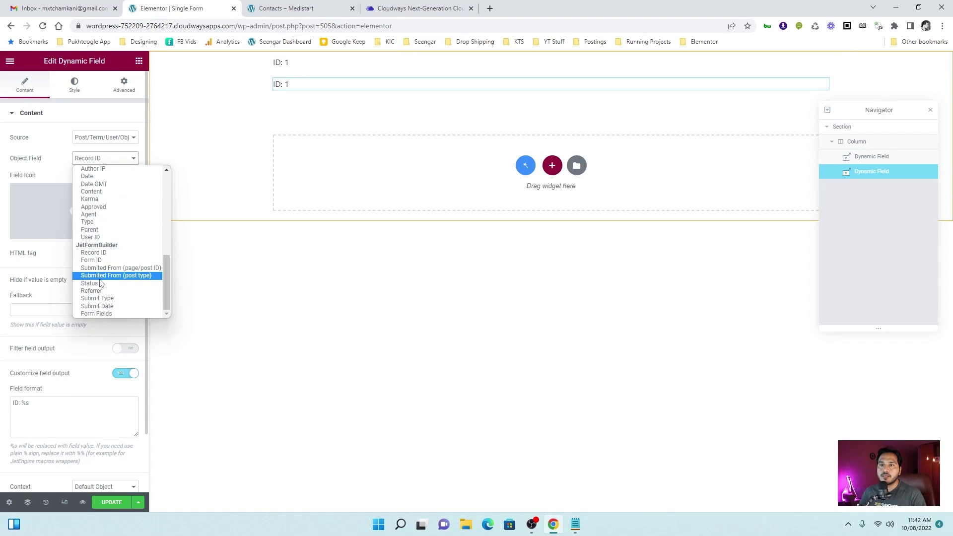
pyautogui.click(98, 298)
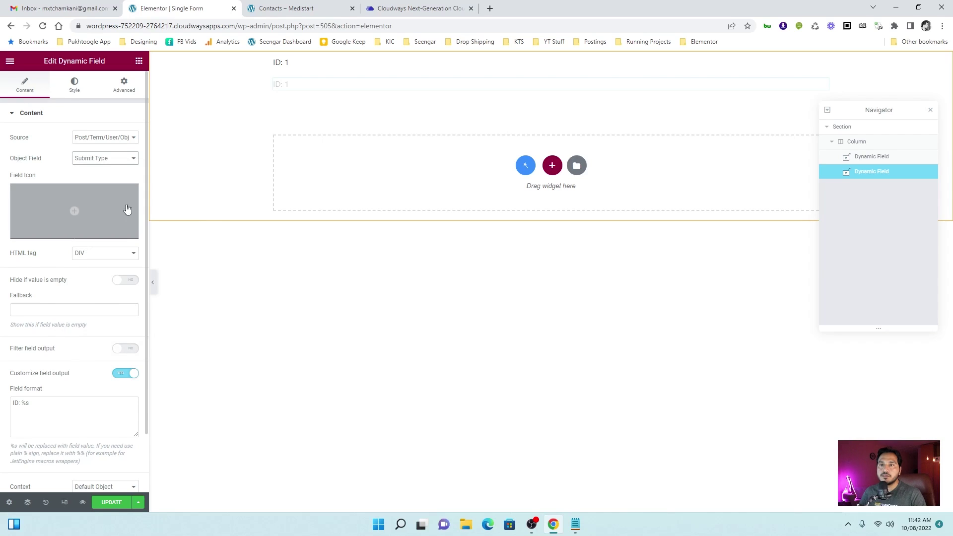
pyautogui.click(122, 159)
pyautogui.scroll(-2, 115, 307)
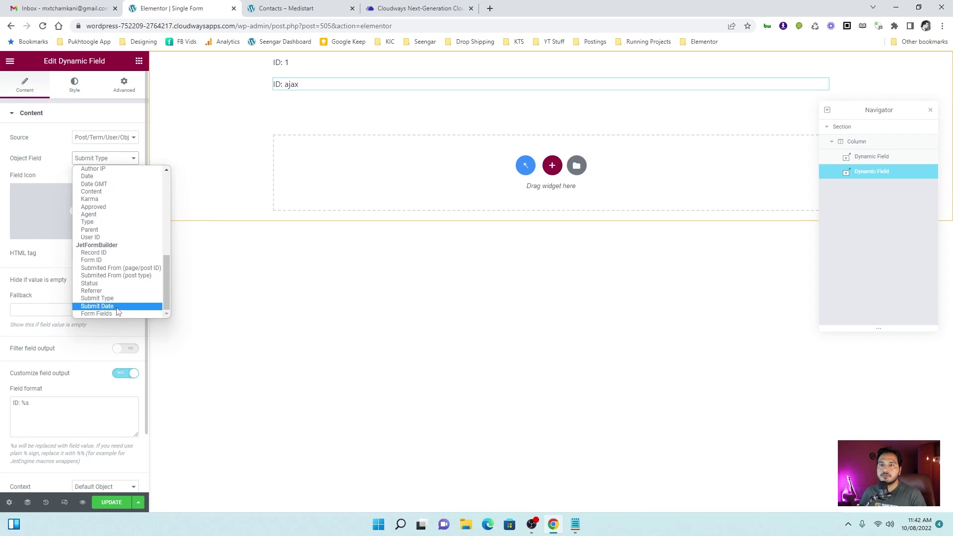
pyautogui.click(115, 307)
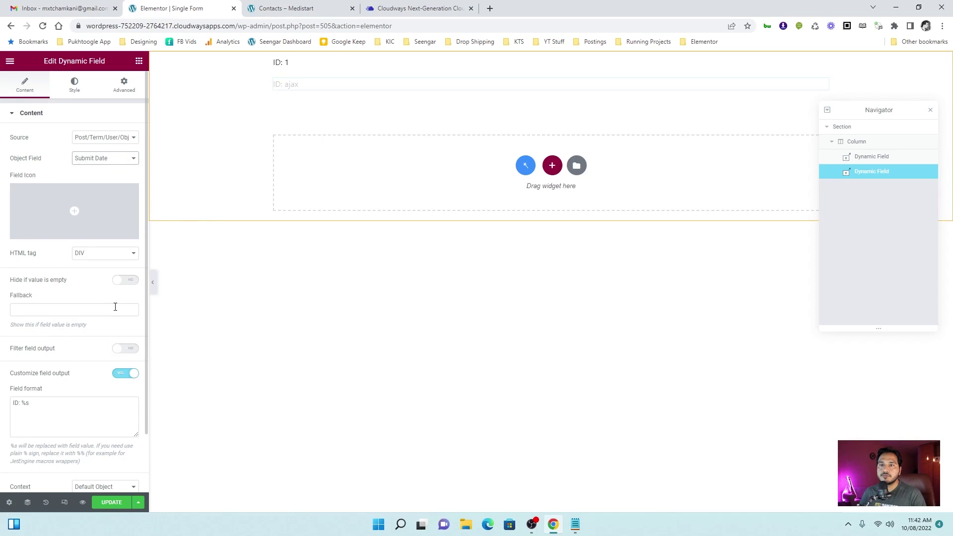
# Relabel the format 'Date: %s' and filter output as Human readable time difference.
pyautogui.click(17, 405)
pyautogui.press('BackSpace')
pyautogui.press('BackSpace')
pyautogui.write('Date')
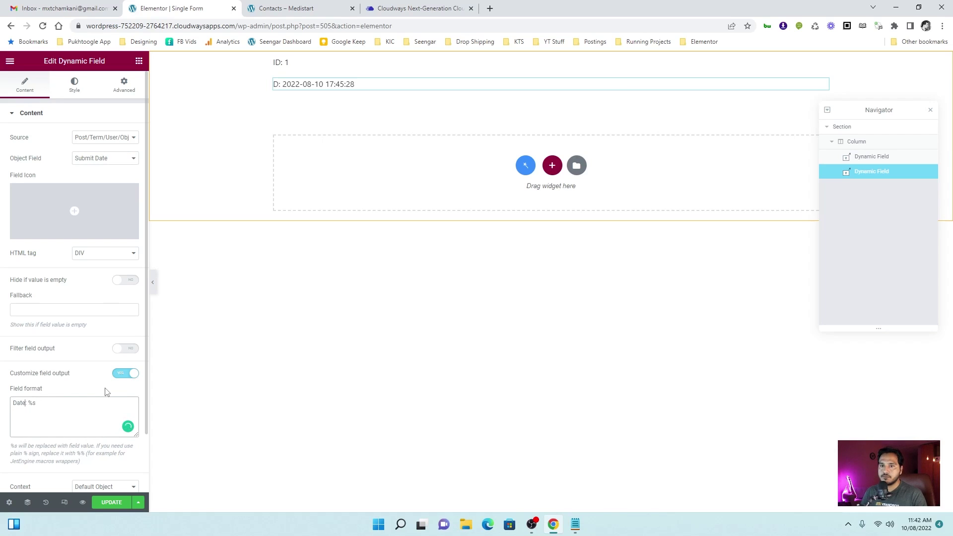
pyautogui.click(127, 350)
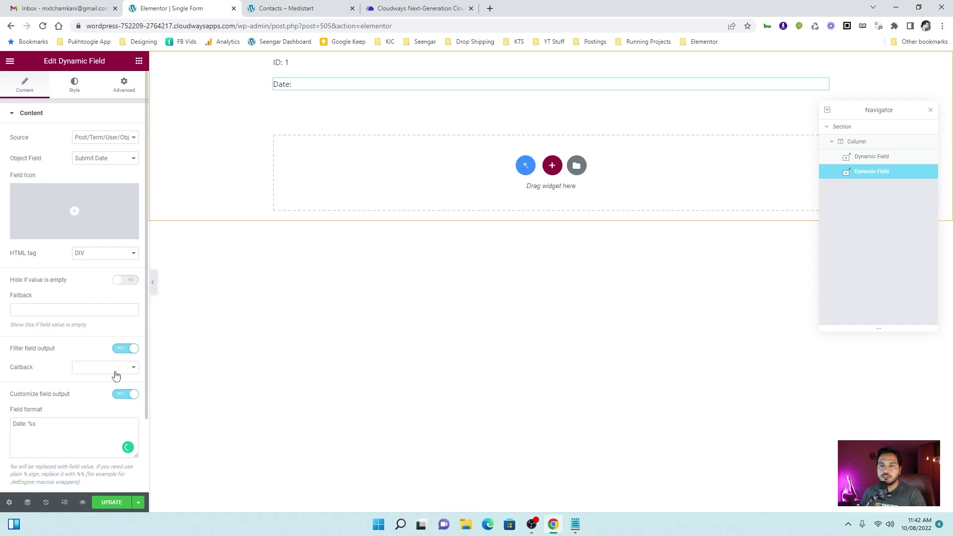
pyautogui.click(115, 372)
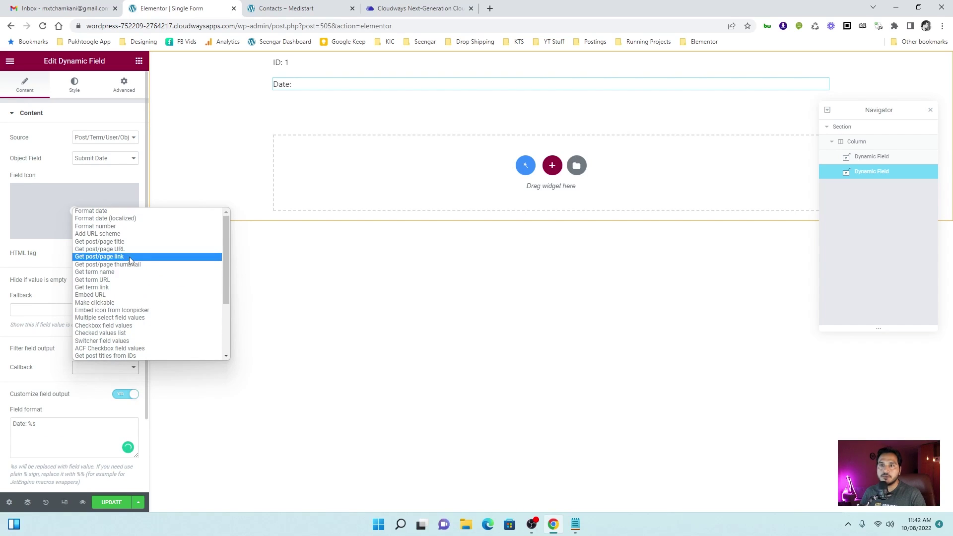
pyautogui.scroll(-4, 120, 290)
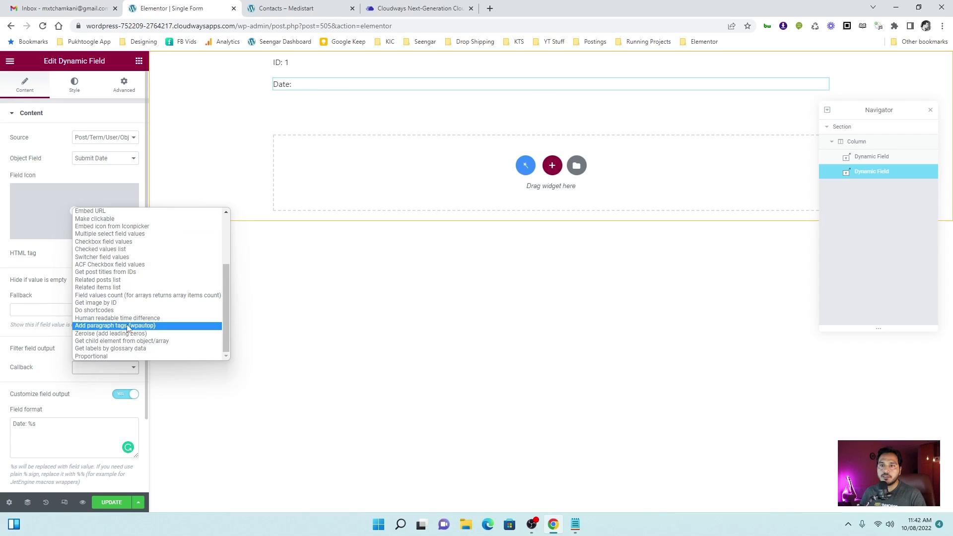
pyautogui.click(124, 318)
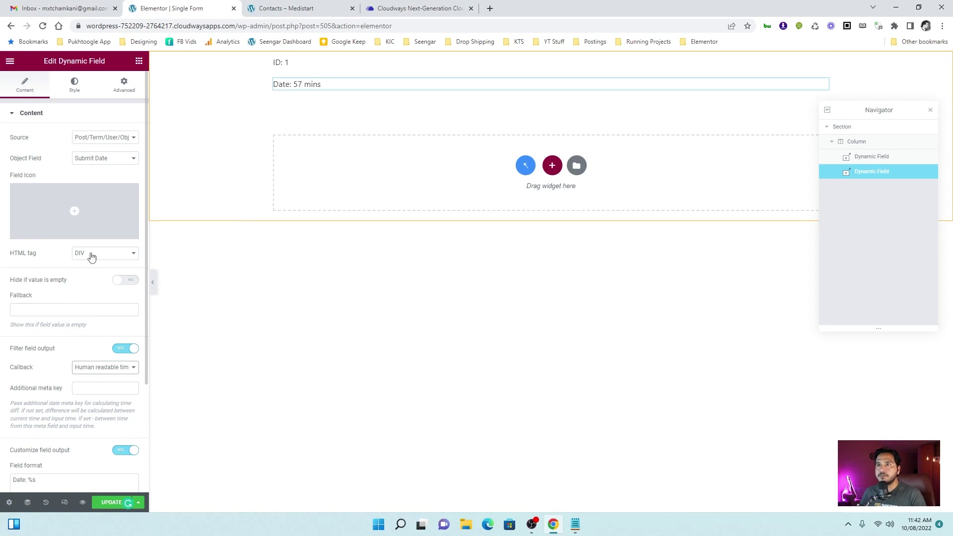
# Duplicate the Date field and set the copy to Form Fields with the child element callback.
pyautogui.rightClick(294, 87)
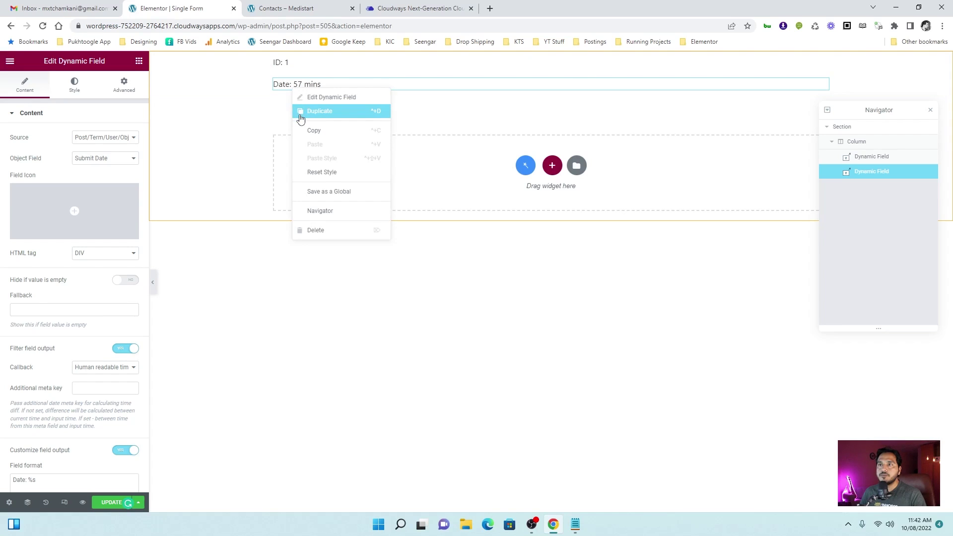
pyautogui.click(301, 109)
pyautogui.click(110, 158)
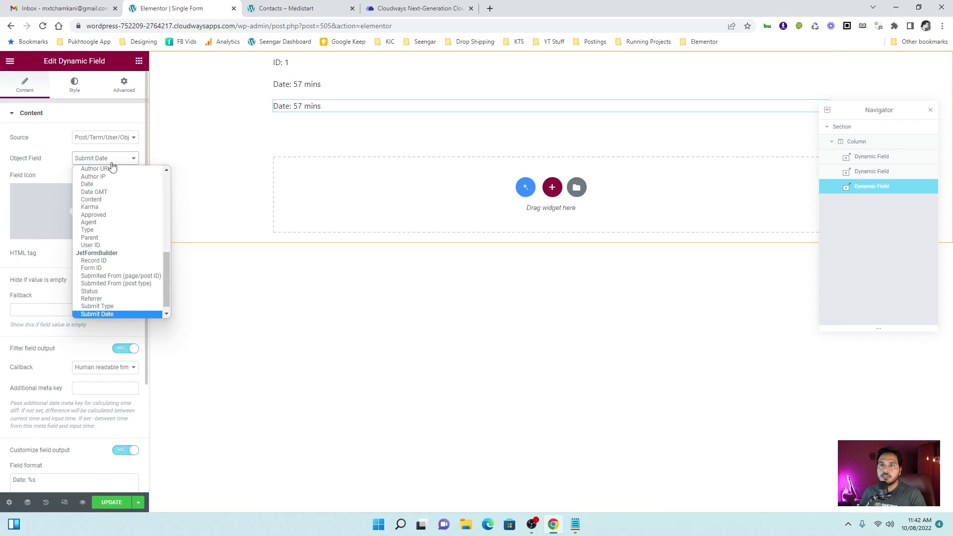
pyautogui.click(105, 314)
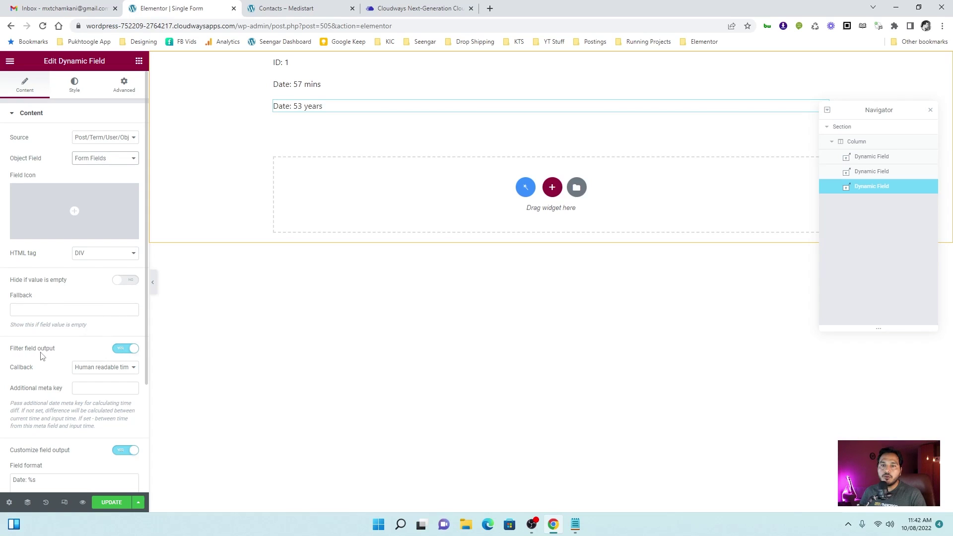
pyautogui.click(90, 367)
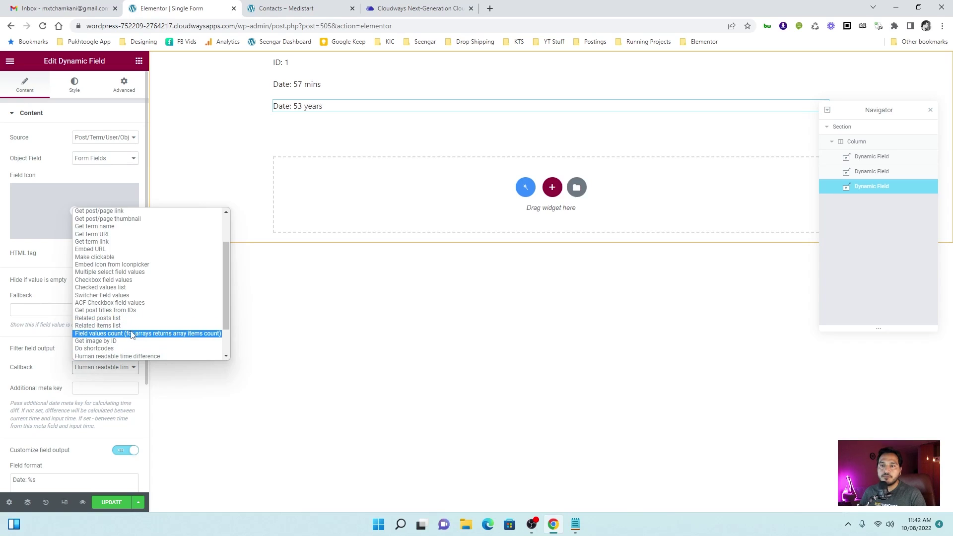
pyautogui.scroll(-2, 119, 337)
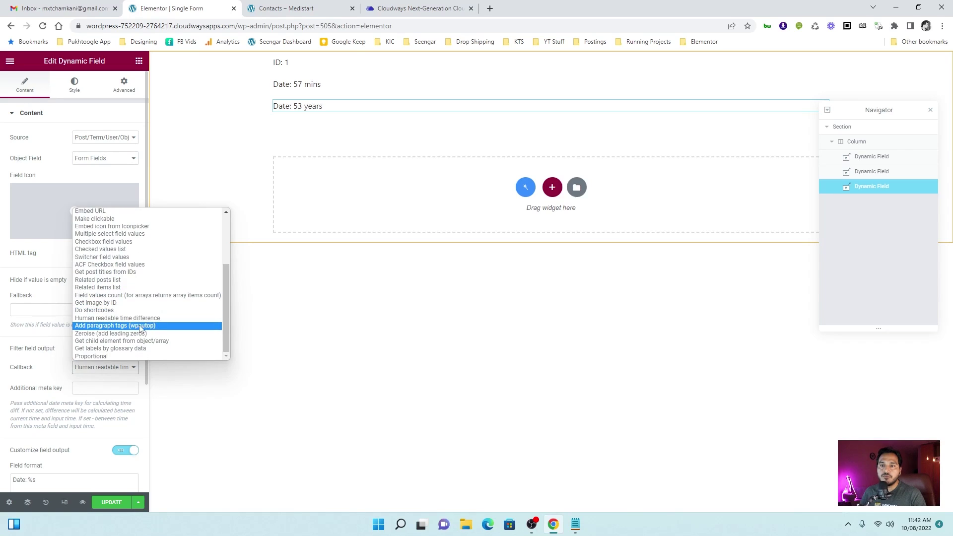
pyautogui.click(101, 342)
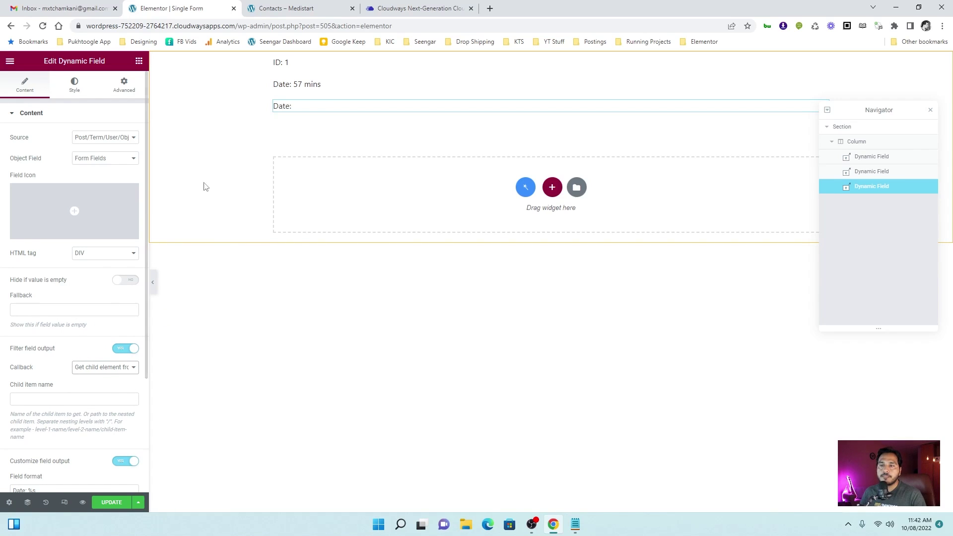
pyautogui.click(120, 368)
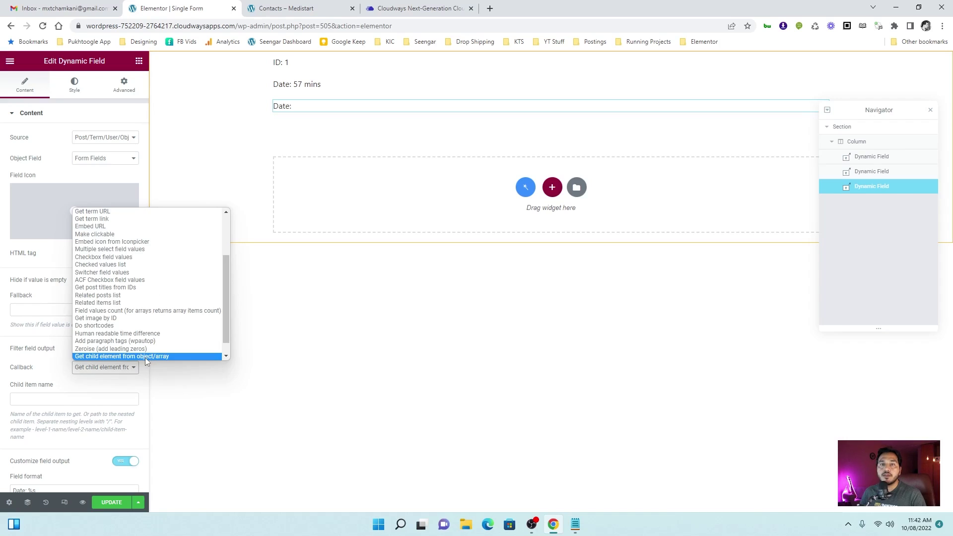
pyautogui.click(63, 370)
# Set the child item to full_name and the format label to 'Full Name:'.
pyautogui.click(39, 399)
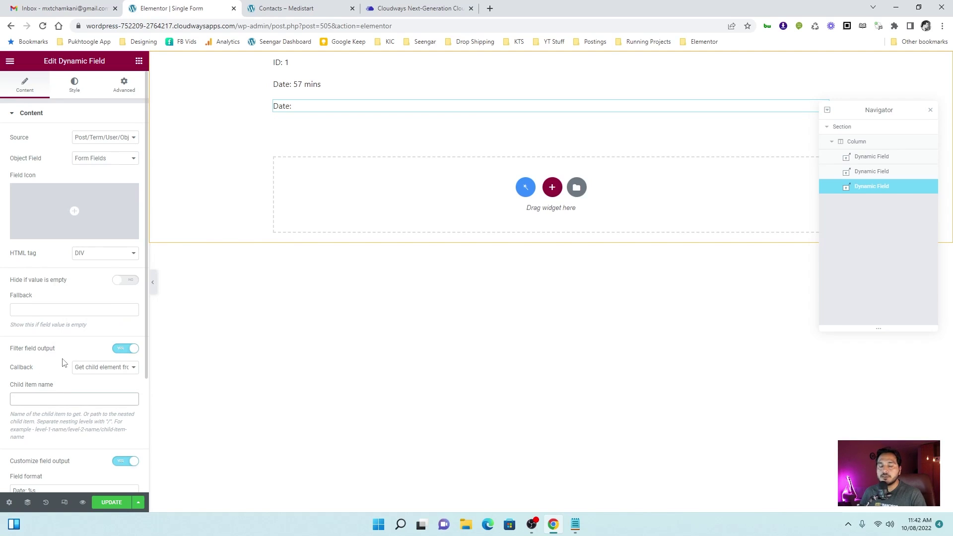
pyautogui.write('full_name')
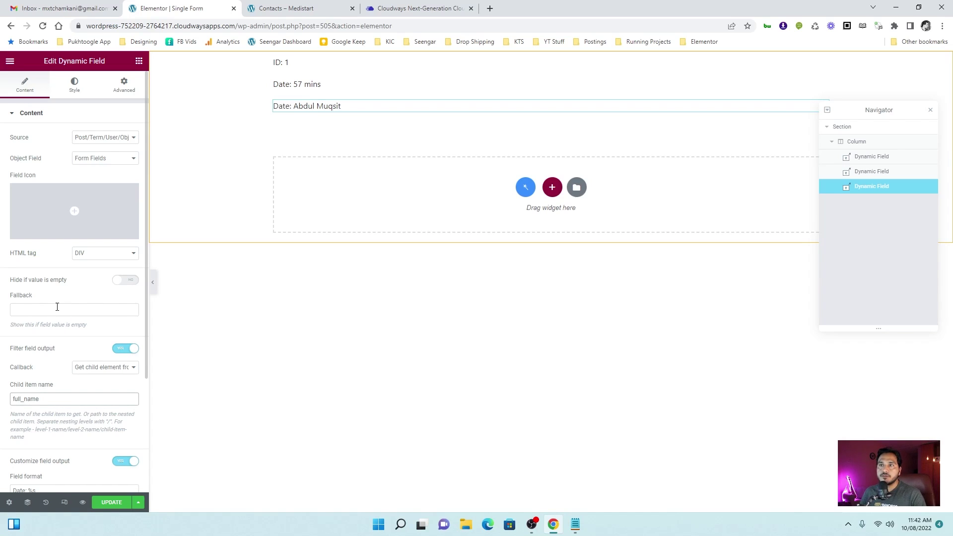
pyautogui.scroll(-2, 57, 306)
pyautogui.moveTo(27, 392); pyautogui.dragTo(5, 395)
pyautogui.write('Full Name:')
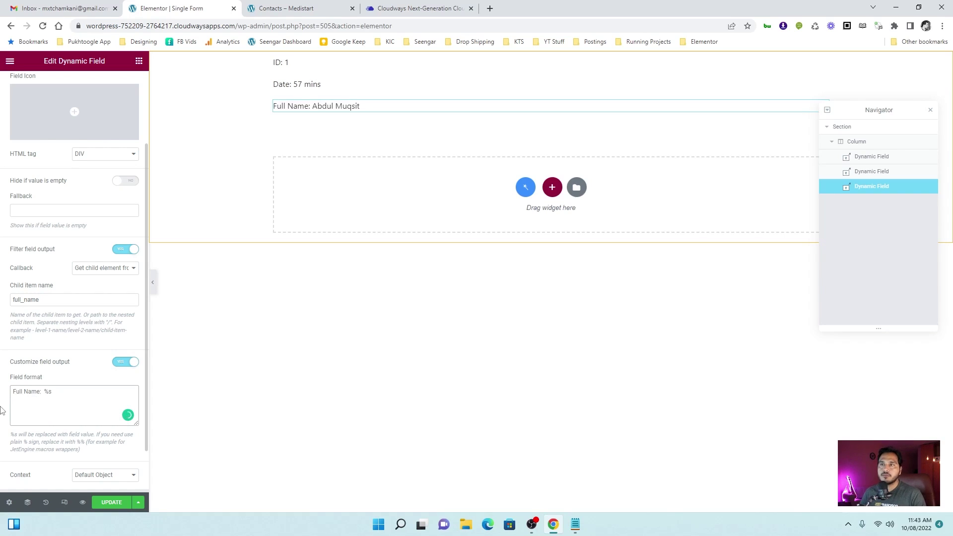
# Duplicate it into an Email line with child item email and label 'Email'.
pyautogui.rightClick(339, 105)
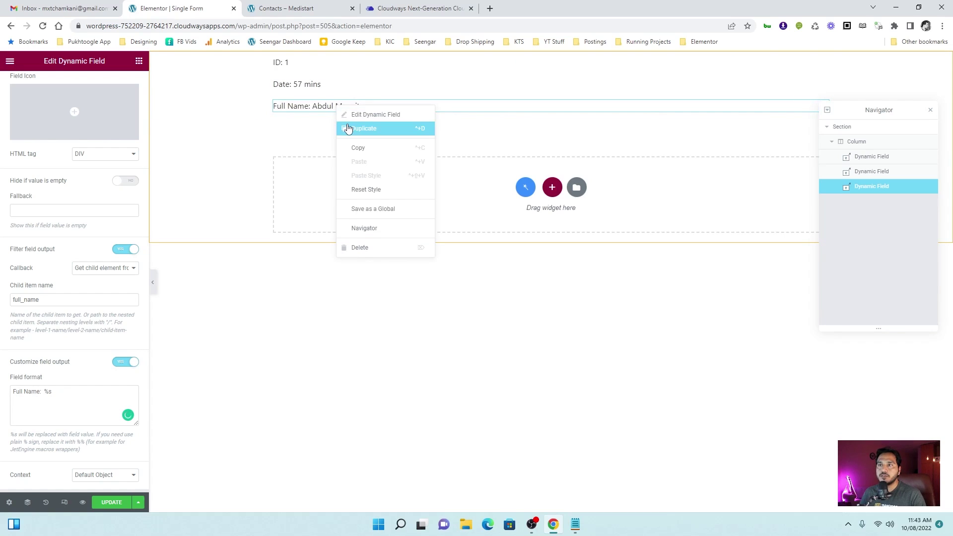
pyautogui.click(347, 128)
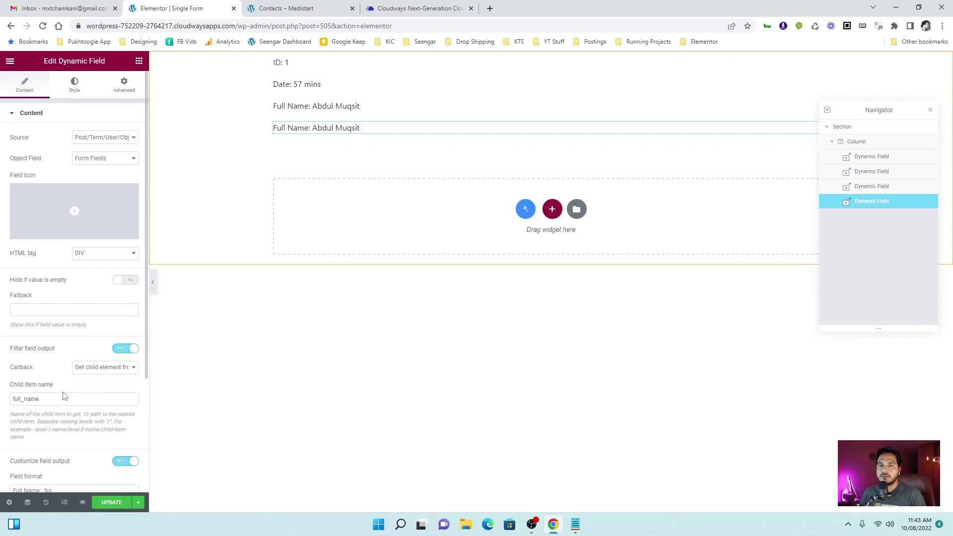
pyautogui.moveTo(64, 397); pyautogui.dragTo(5, 400)
pyautogui.write('email')
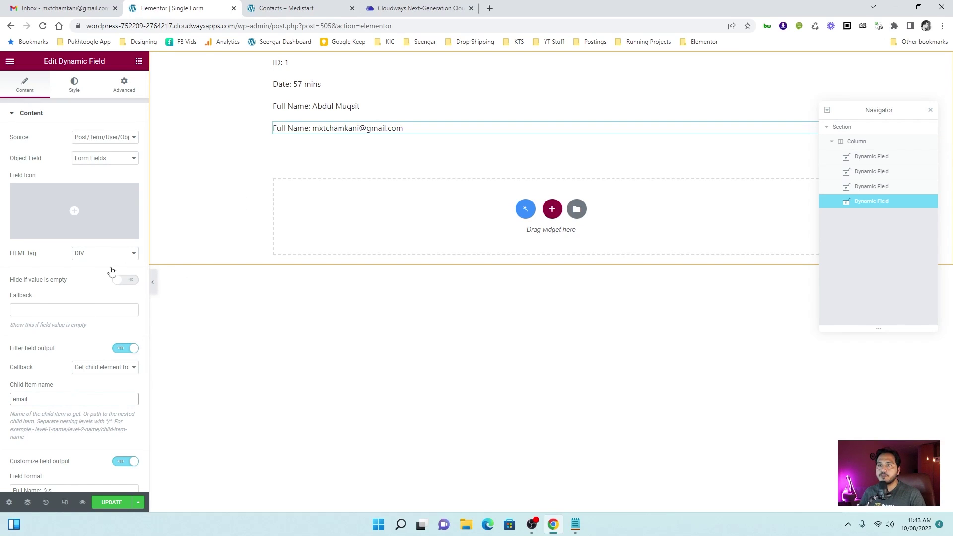
pyautogui.scroll(-3, 20, 434)
pyautogui.moveTo(36, 341); pyautogui.dragTo(12, 342)
pyautogui.write('Email')
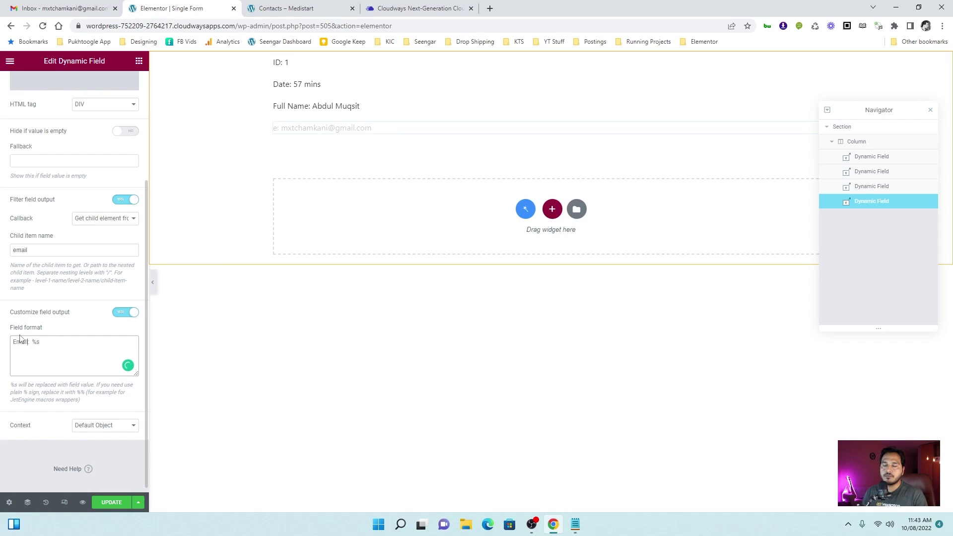
# Duplicate the Email field into a Query line with child item query and label 'Query'.
pyautogui.rightClick(372, 127)
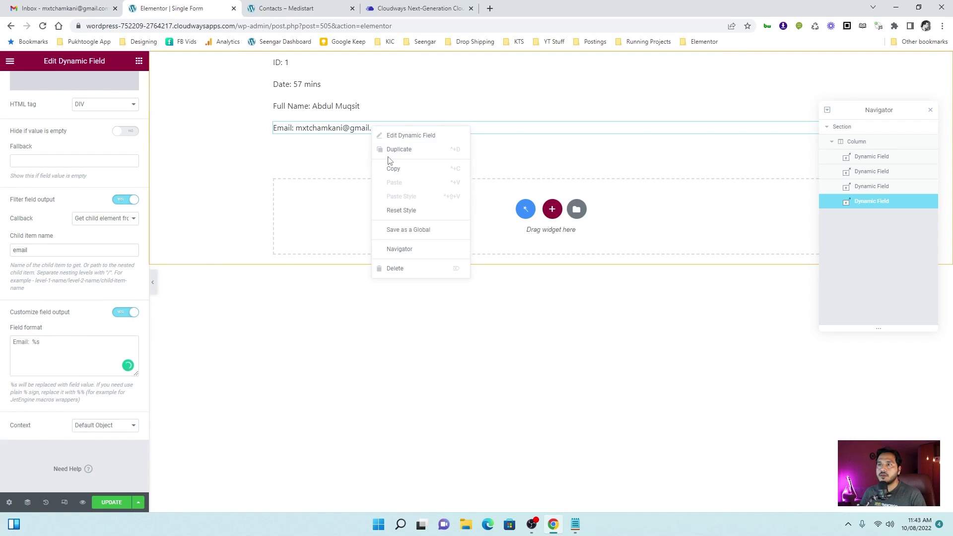
pyautogui.click(388, 153)
pyautogui.moveTo(51, 395); pyautogui.dragTo(13, 388)
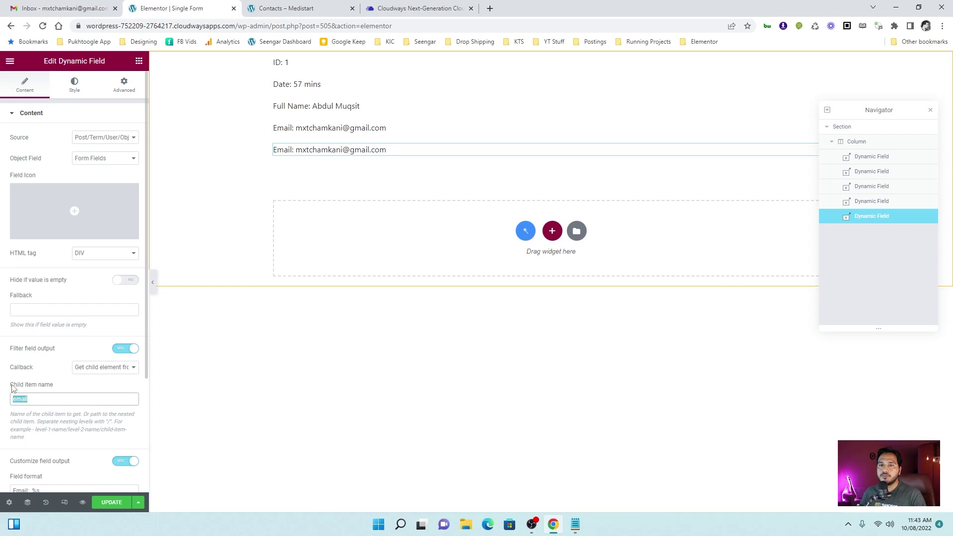
pyautogui.write('query')
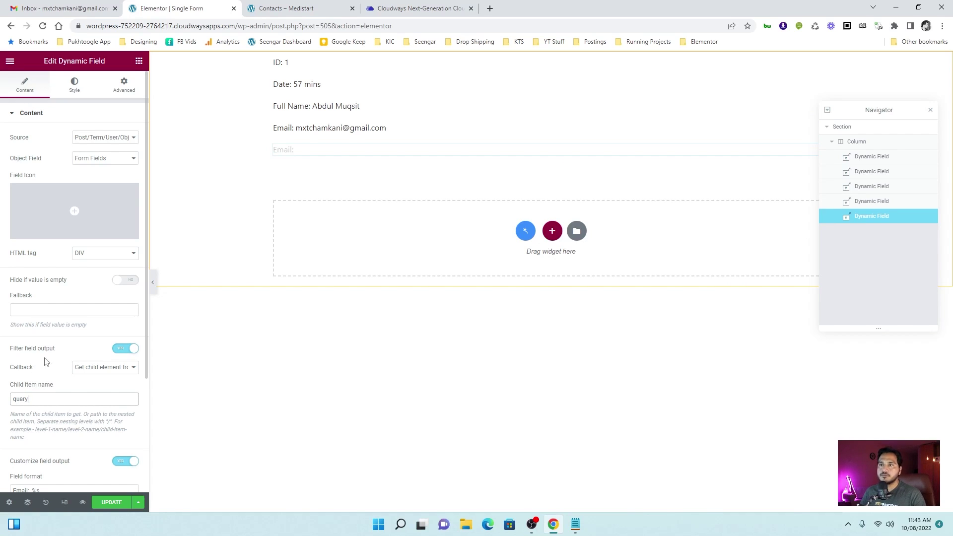
pyautogui.scroll(-2, 96, 331)
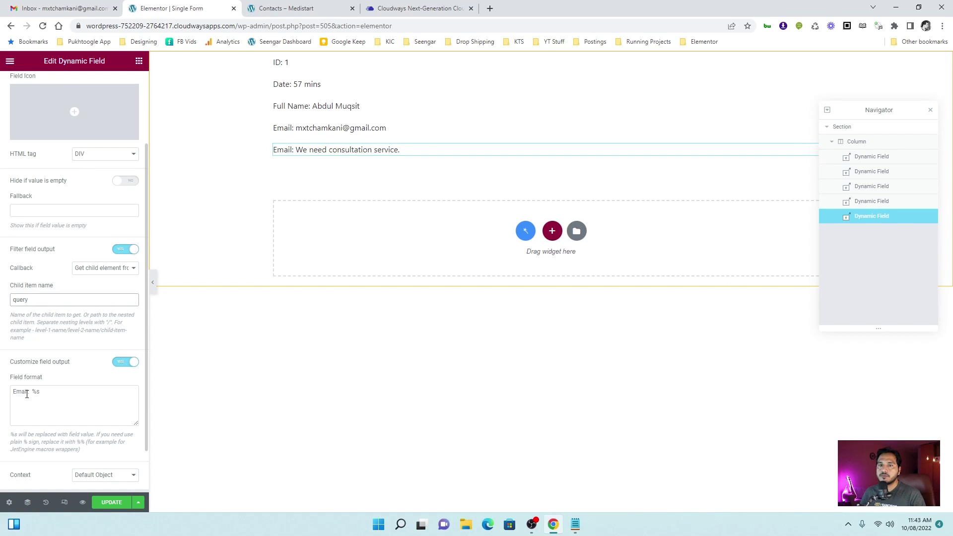
pyautogui.moveTo(27, 394); pyautogui.dragTo(2, 392)
pyautogui.write('Query')
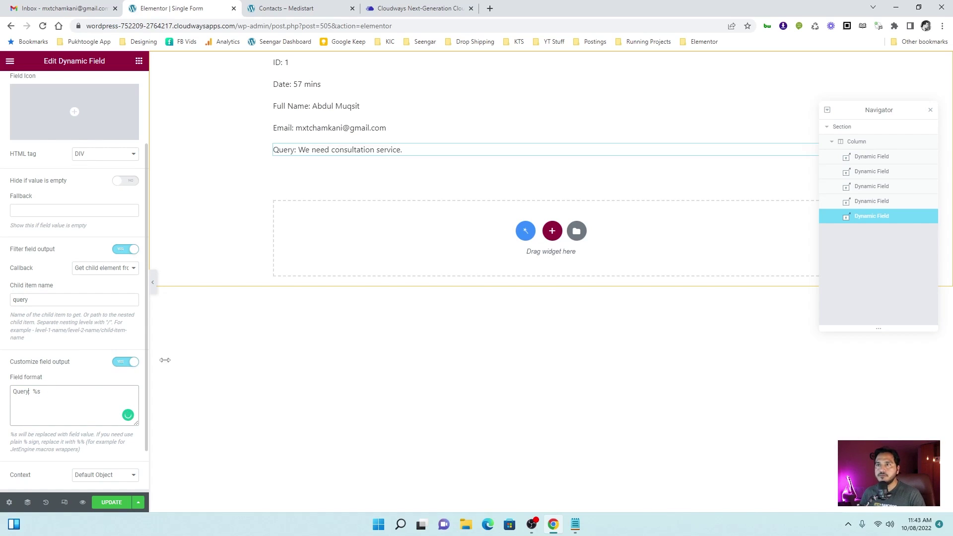
# Make the Full Name field's typography weight 800 and update the listing.
pyautogui.click(330, 106)
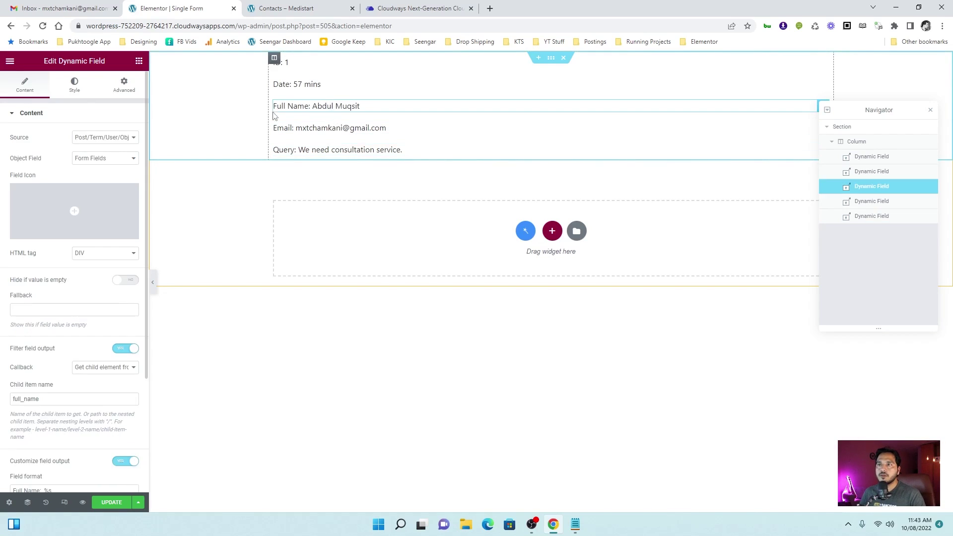
pyautogui.click(74, 85)
pyautogui.click(131, 158)
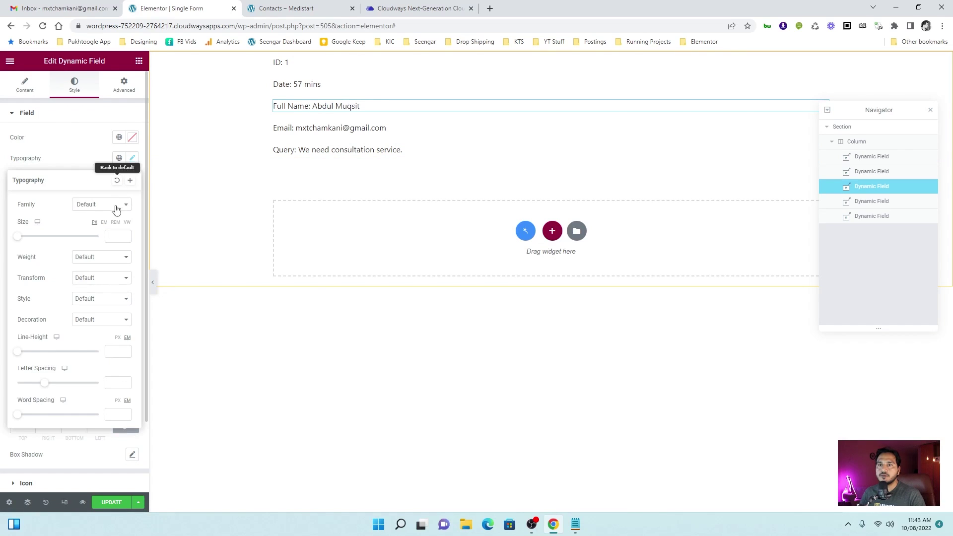
pyautogui.click(92, 256)
pyautogui.click(81, 321)
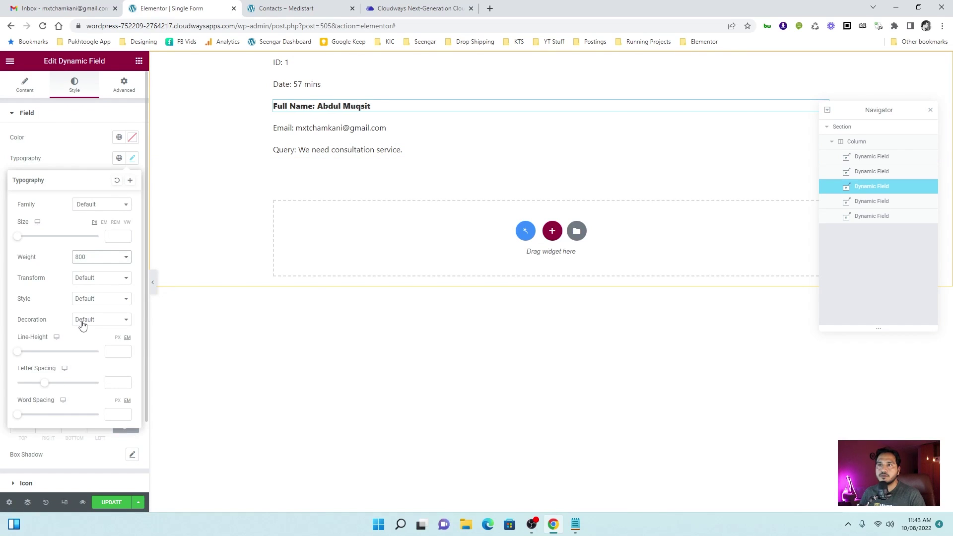
pyautogui.click(117, 507)
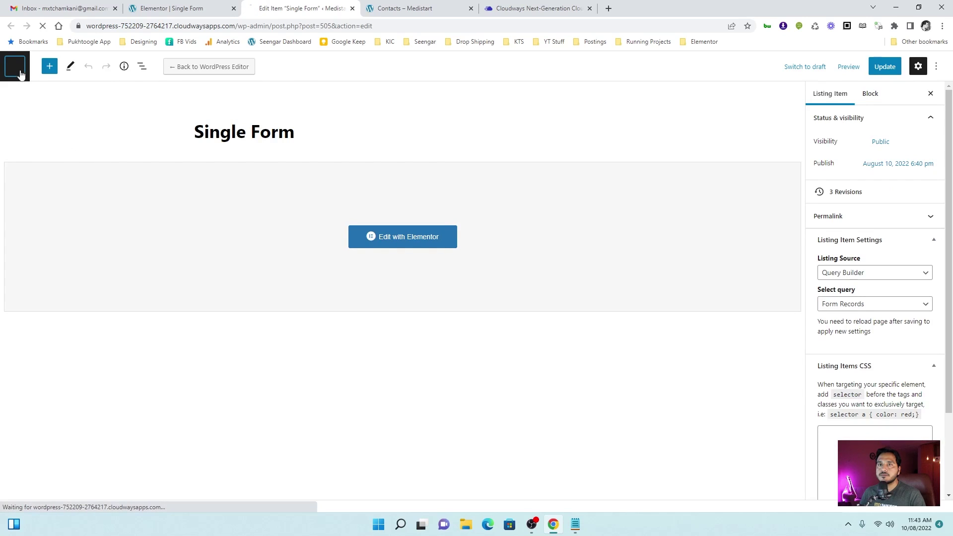
# Start a new page titled 'Form Submissions'.
pyautogui.click(15, 67)
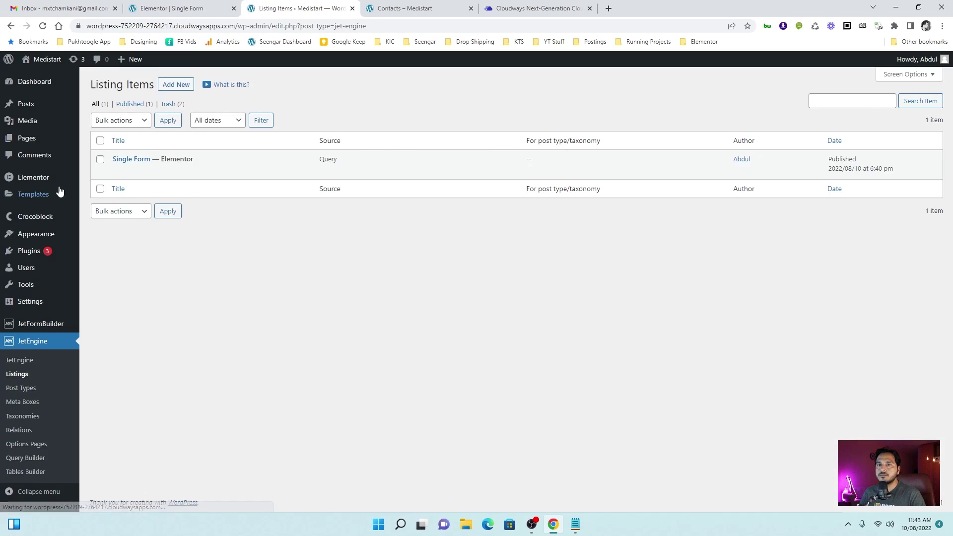
pyautogui.moveTo(37, 143)
pyautogui.click(101, 153)
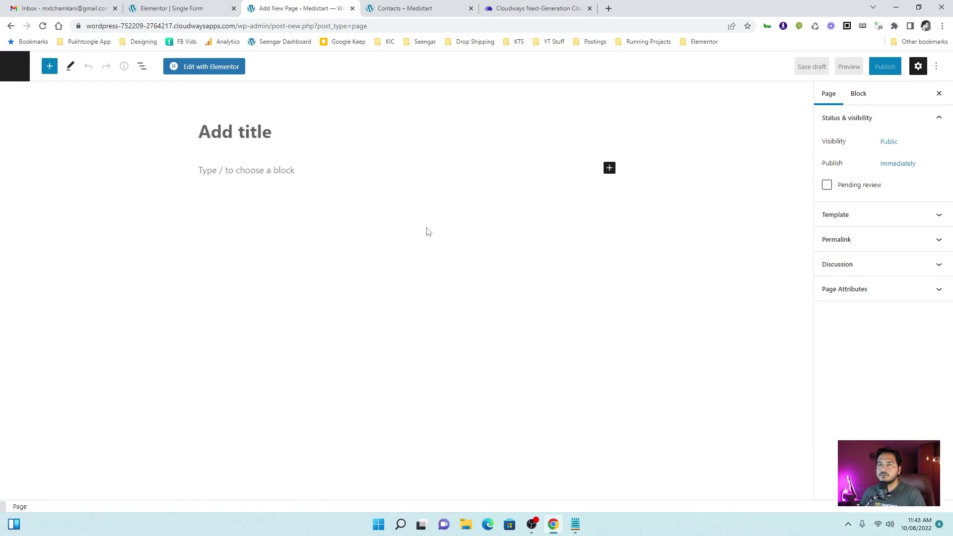
pyautogui.write('Form Submissions')
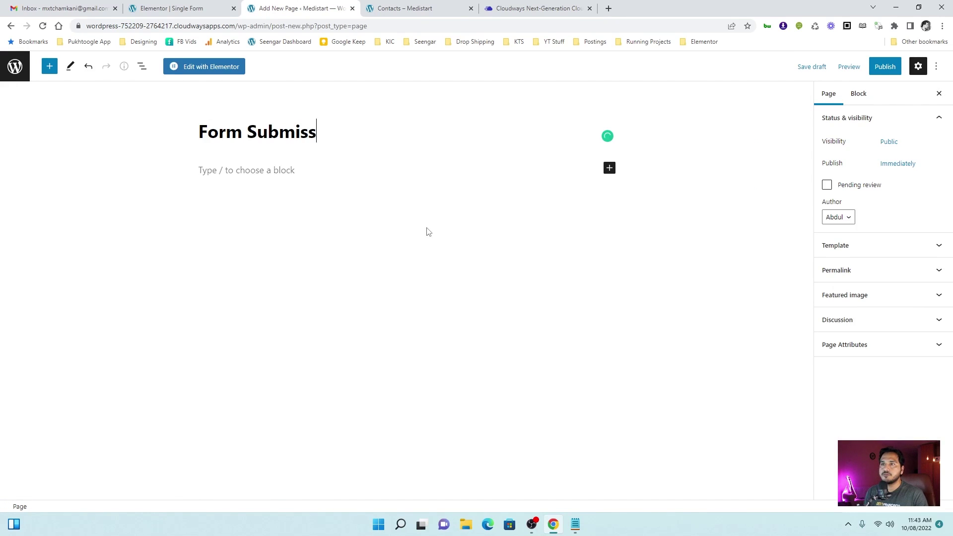
# Add a Listing Grid block showing Single Form in 2 columns and publish the page.
pyautogui.click(610, 168)
pyautogui.write('listing')
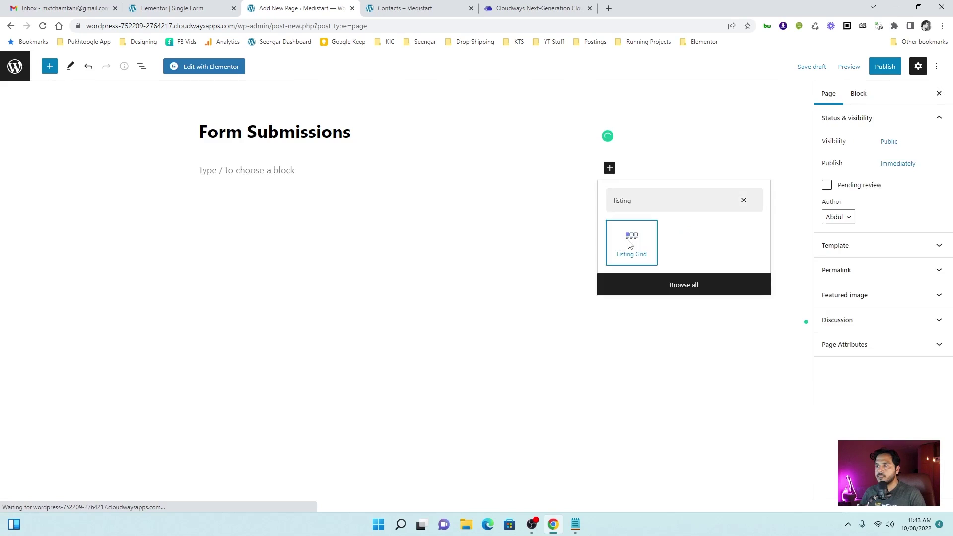
pyautogui.click(630, 241)
pyautogui.click(842, 184)
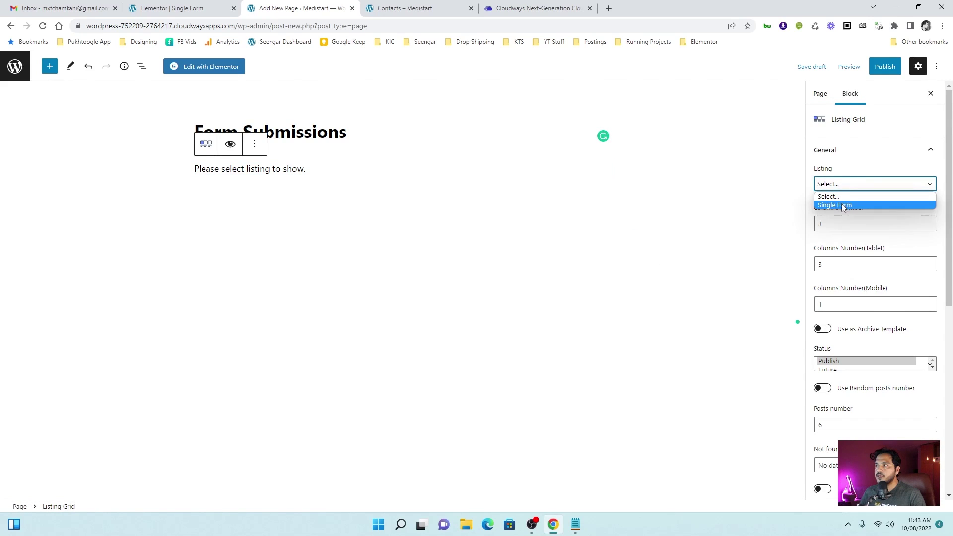
pyautogui.click(841, 205)
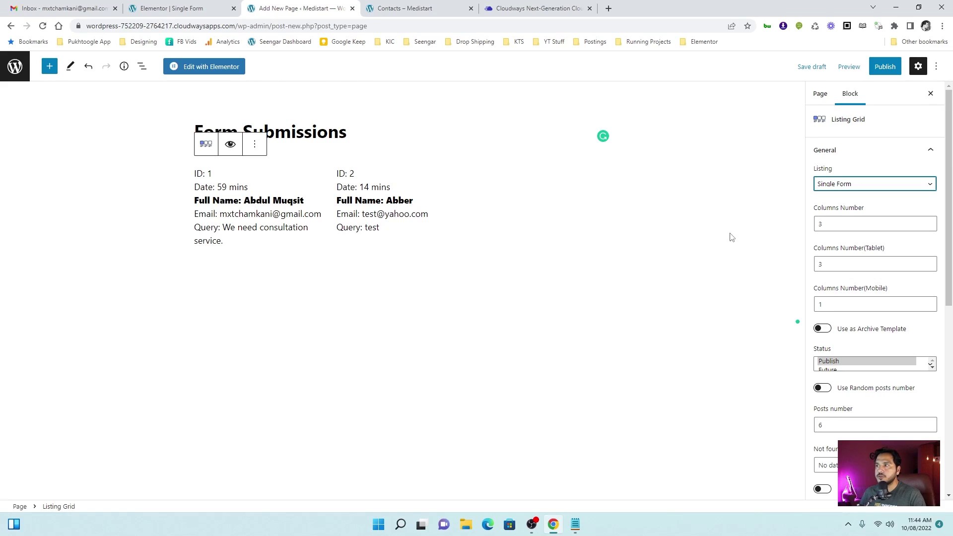
pyautogui.doubleClick(836, 223)
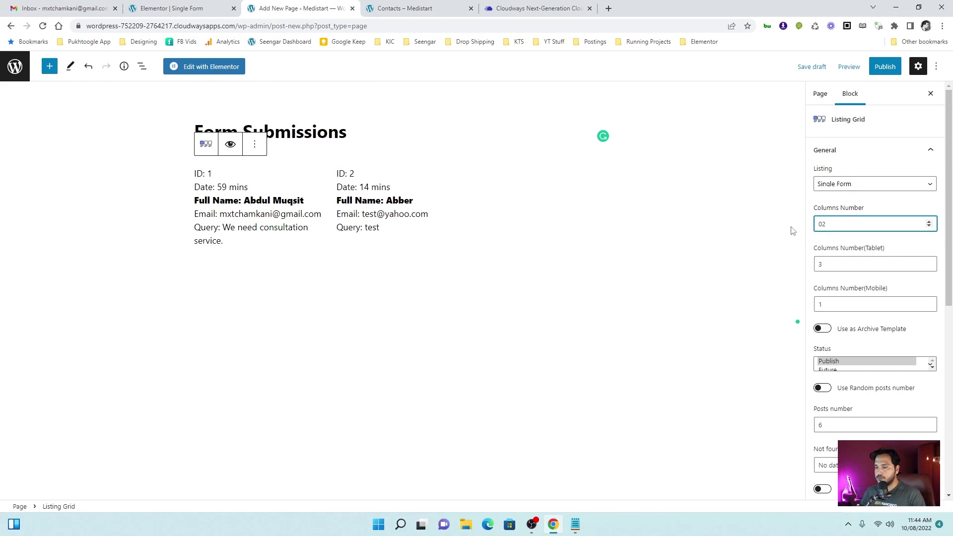
pyautogui.write('02')
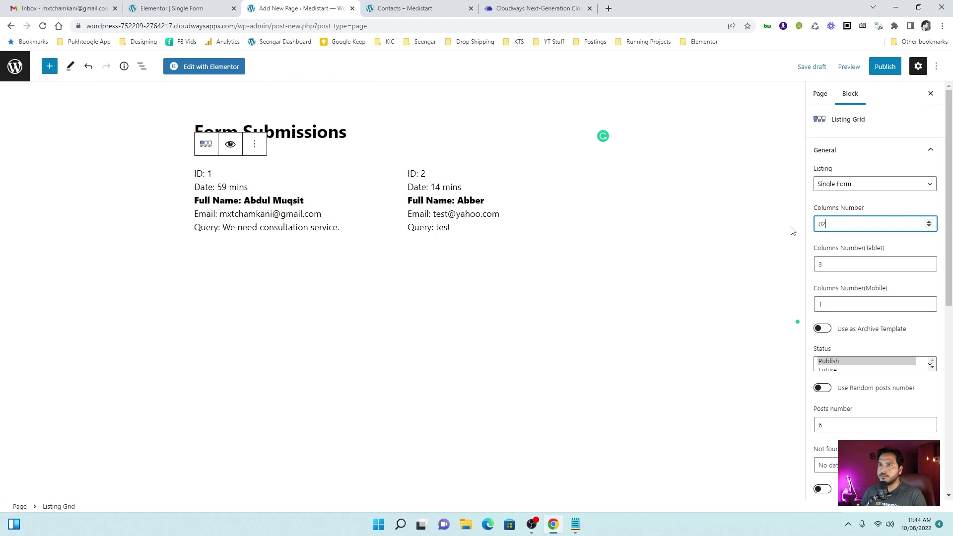
pyautogui.click(882, 67)
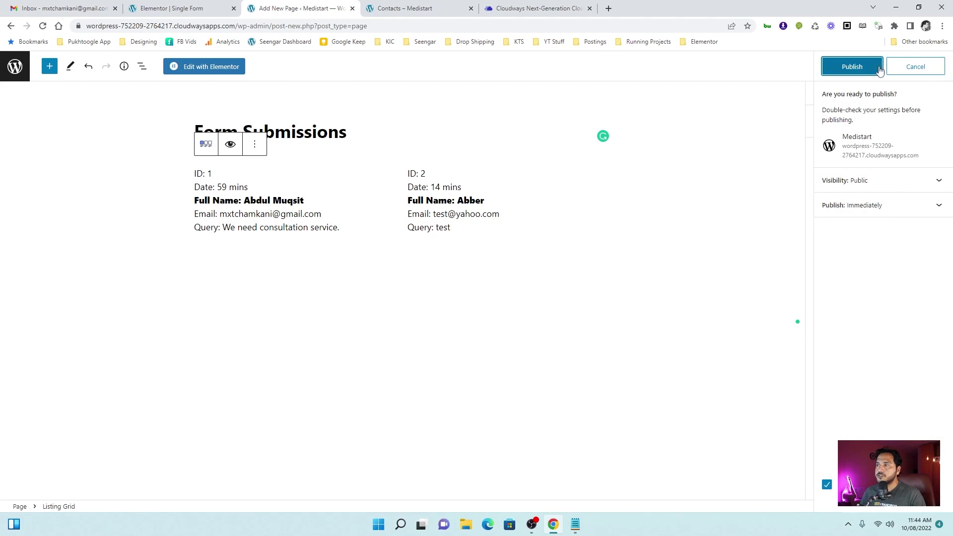
pyautogui.click(872, 69)
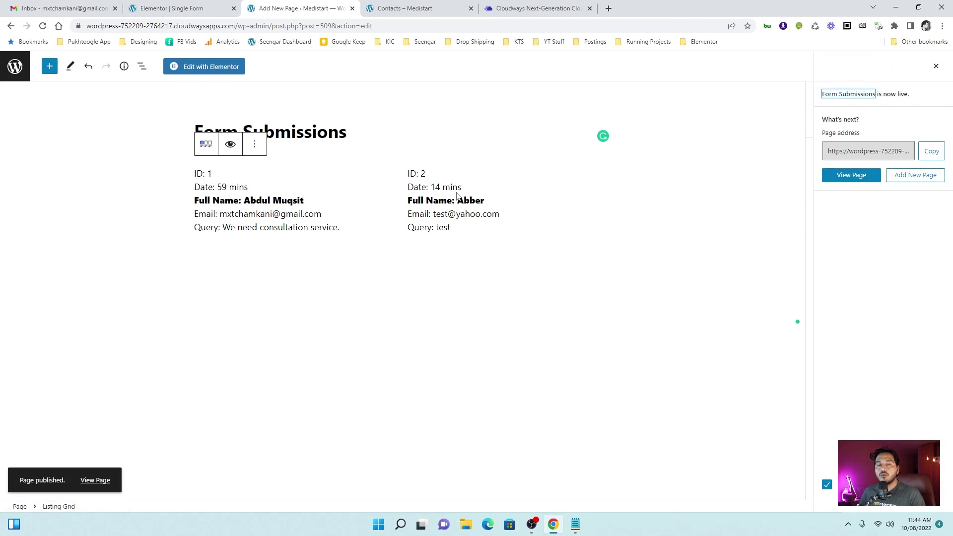
pyautogui.click(860, 179)
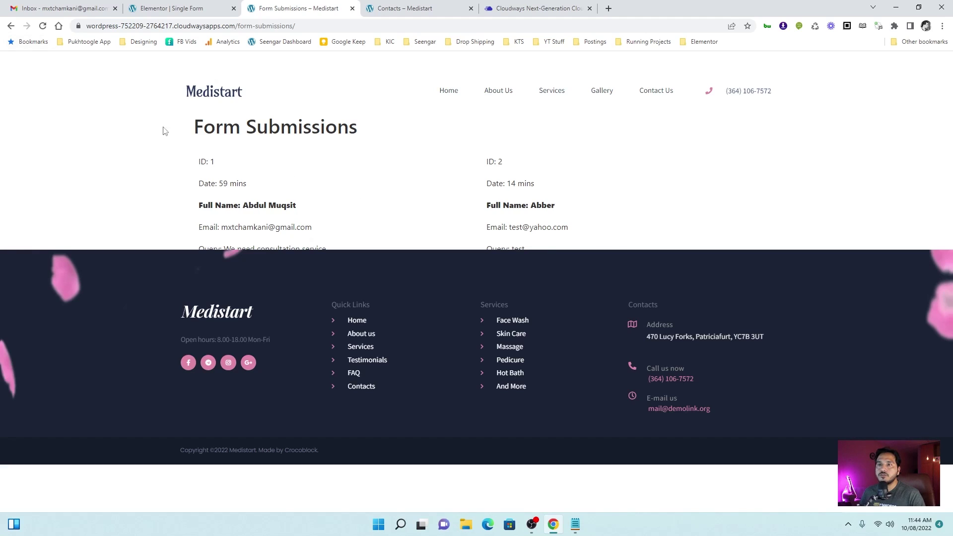
pyautogui.click(11, 25)
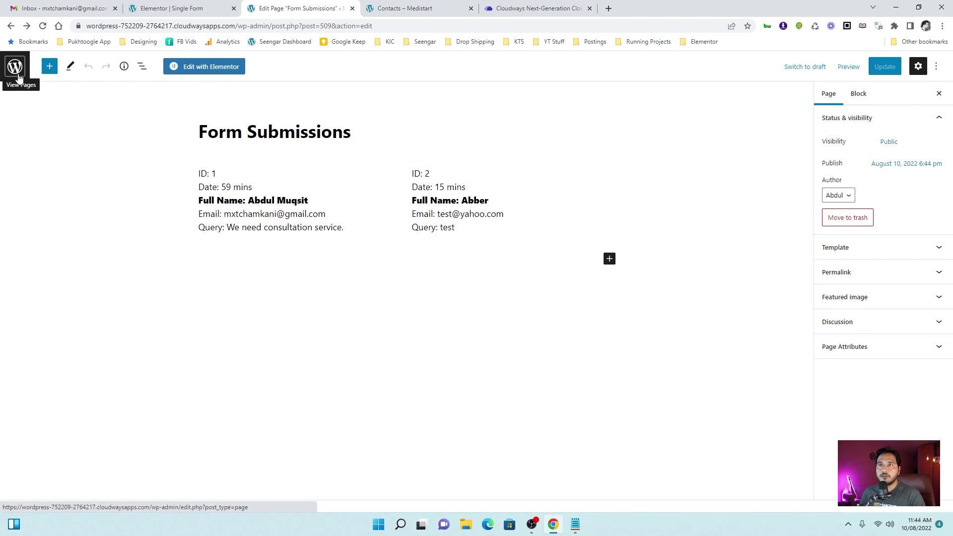
# Open JetEngine Tables Builder, check the dashboard modules in a new tab, then start a new table.
pyautogui.click(17, 76)
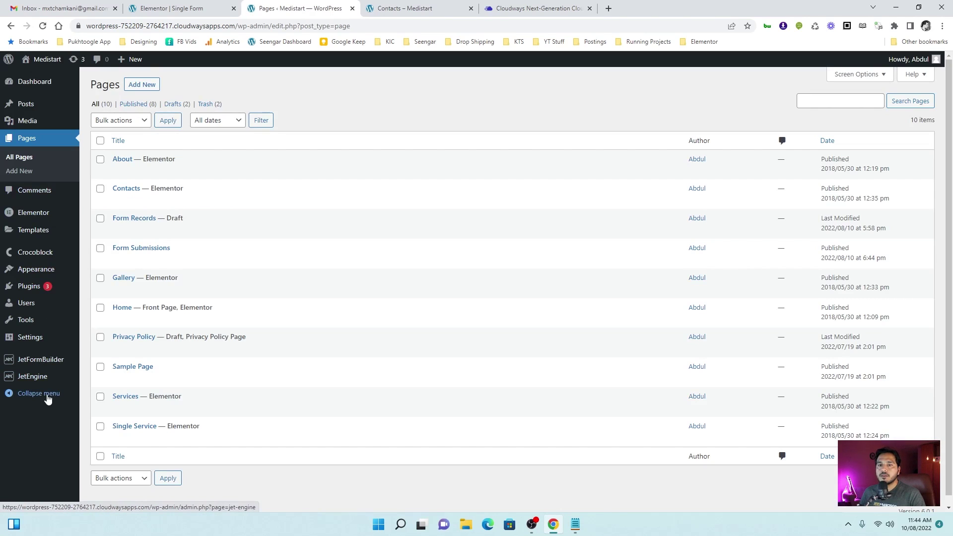
pyautogui.moveTo(43, 380)
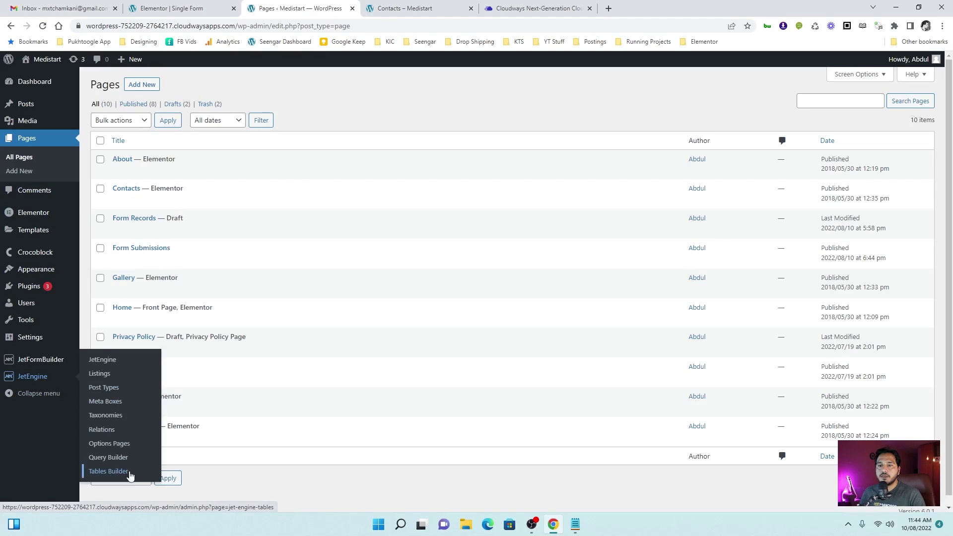
pyautogui.click(111, 471)
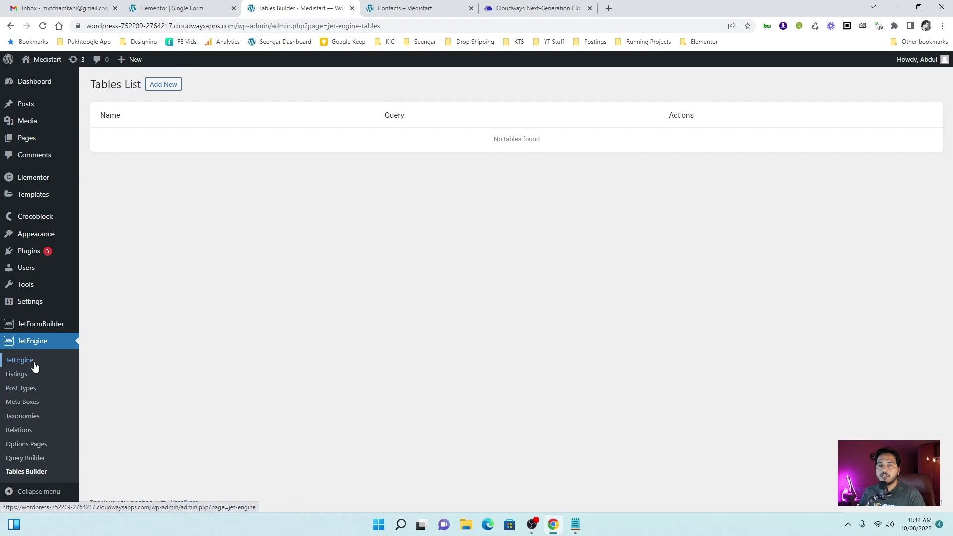
pyautogui.keyDown('ctrl'); pyautogui.keyDown('shift'); pyautogui.click(31, 364); pyautogui.keyUp('shift'); pyautogui.keyUp('ctrl')
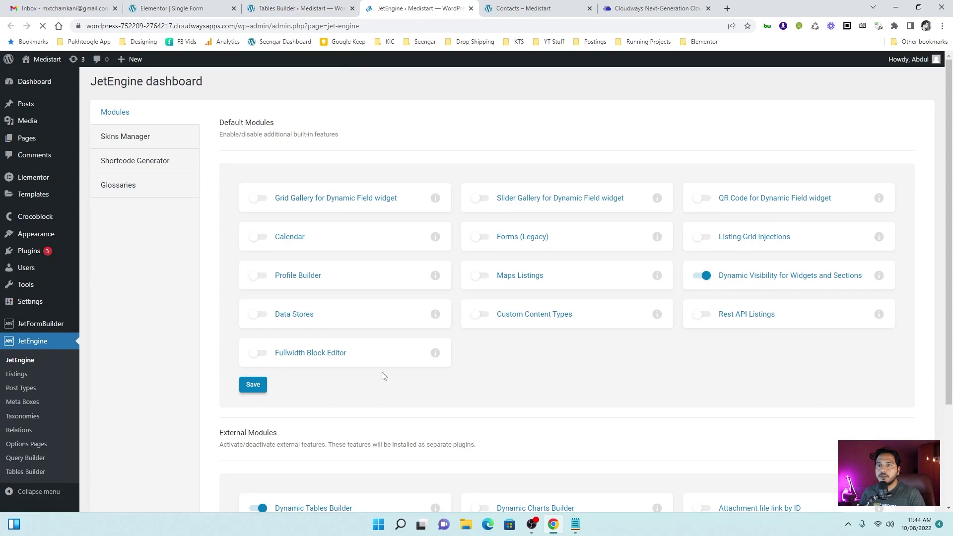
pyautogui.scroll(-3, 307, 396)
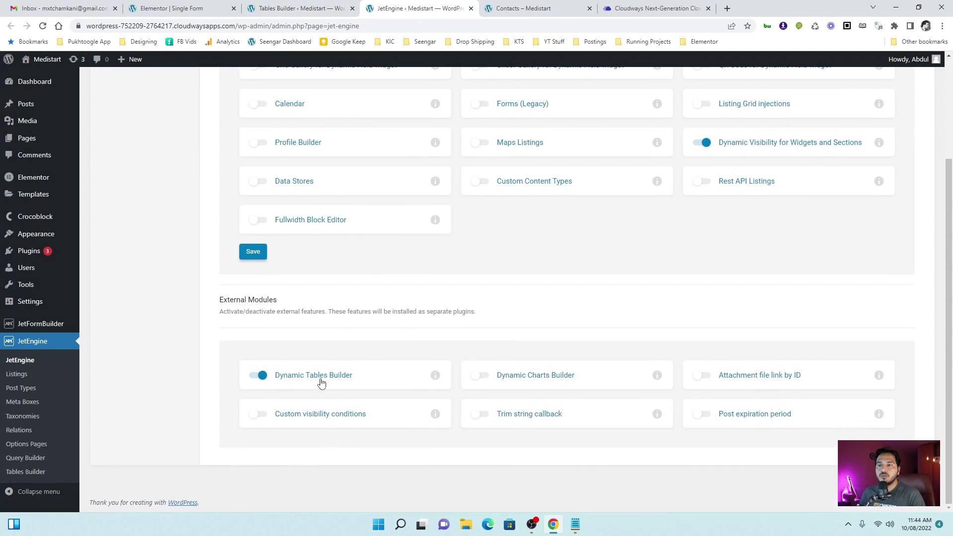
pyautogui.click(332, 4)
pyautogui.click(171, 89)
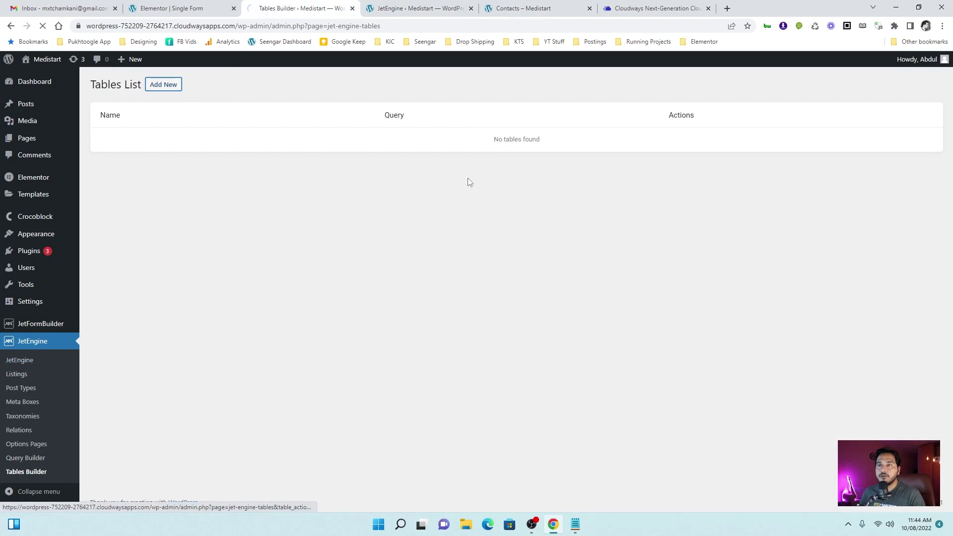
# Name the table 'Form', choose the Form Records data query, and fetch its data.
pyautogui.click(504, 125)
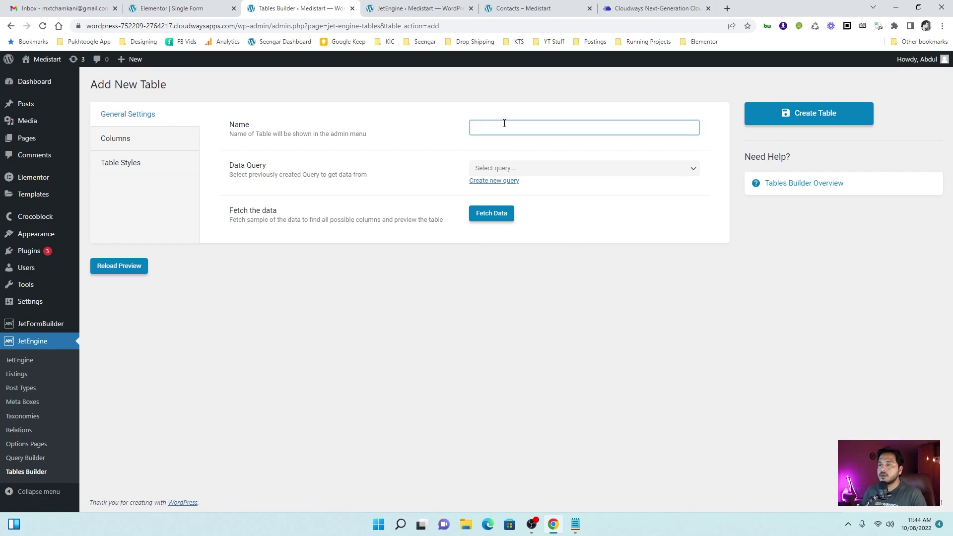
pyautogui.write('Form')
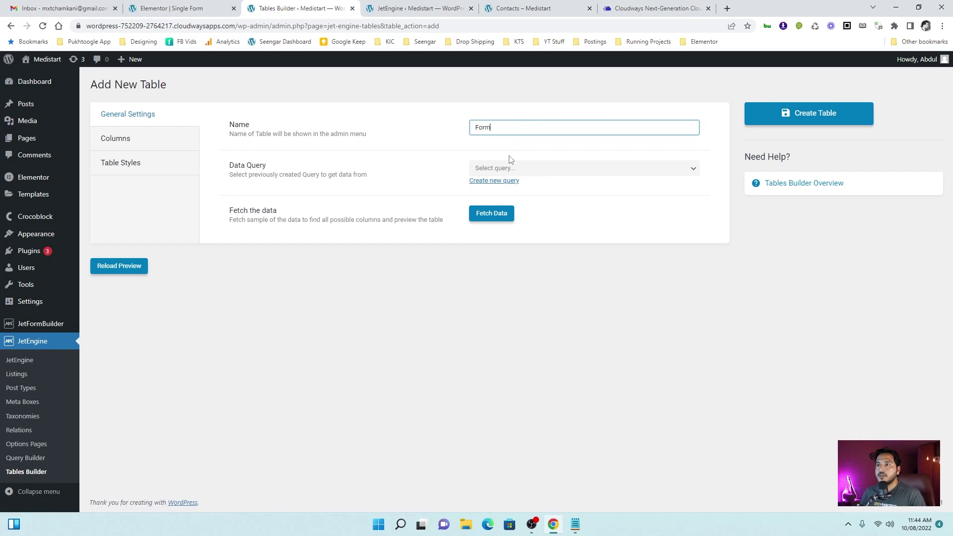
pyautogui.click(503, 168)
pyautogui.click(502, 189)
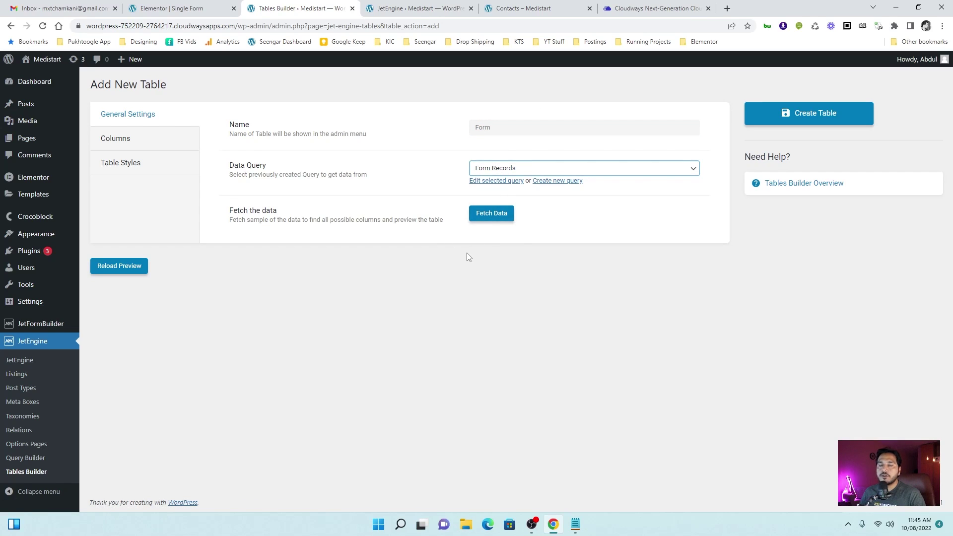
pyautogui.click(494, 214)
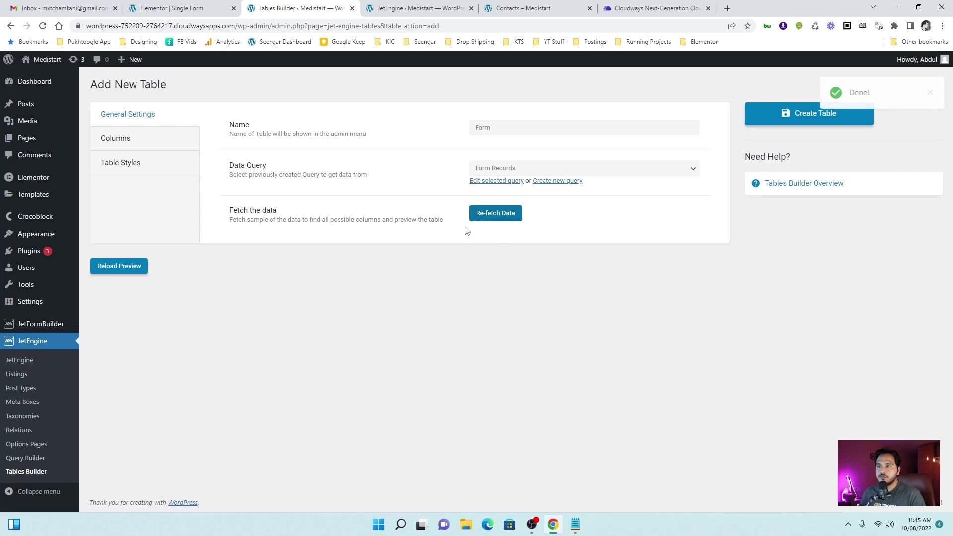
# Add a 'Full Name' column showing raw values from the fetched jfb_fields column.
pyautogui.click(143, 143)
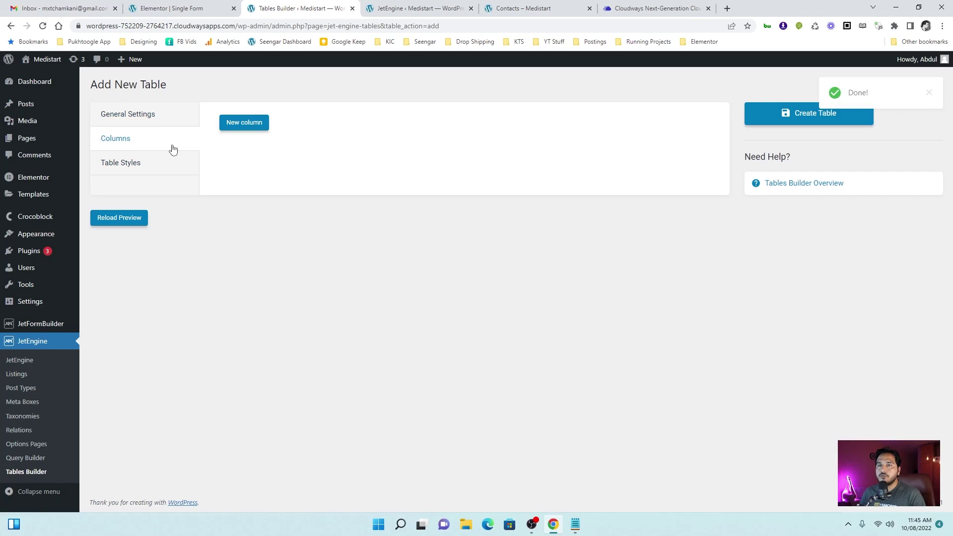
pyautogui.click(257, 128)
pyautogui.click(473, 149)
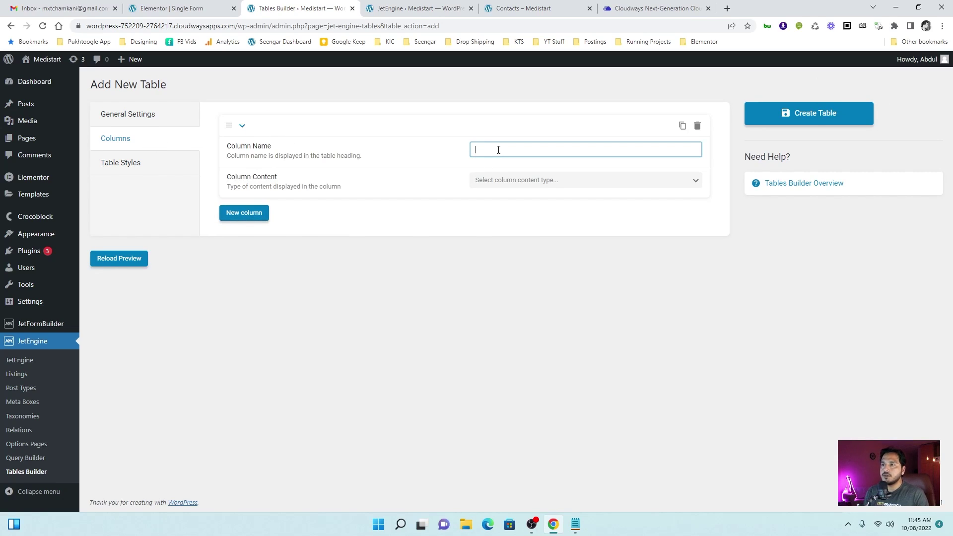
pyautogui.write('Full Nmae')
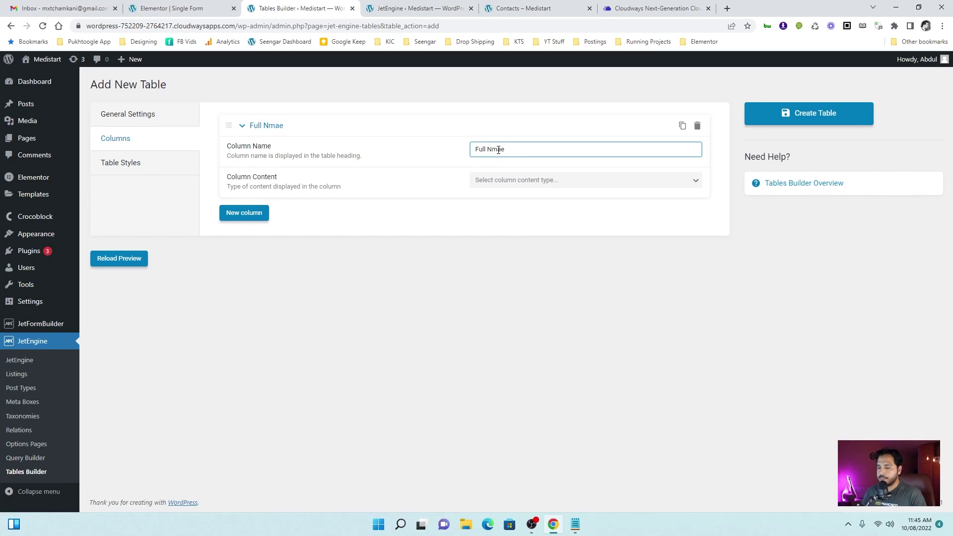
pyautogui.press('BackSpace')
pyautogui.press('BackSpace')
pyautogui.press('BackSpace')
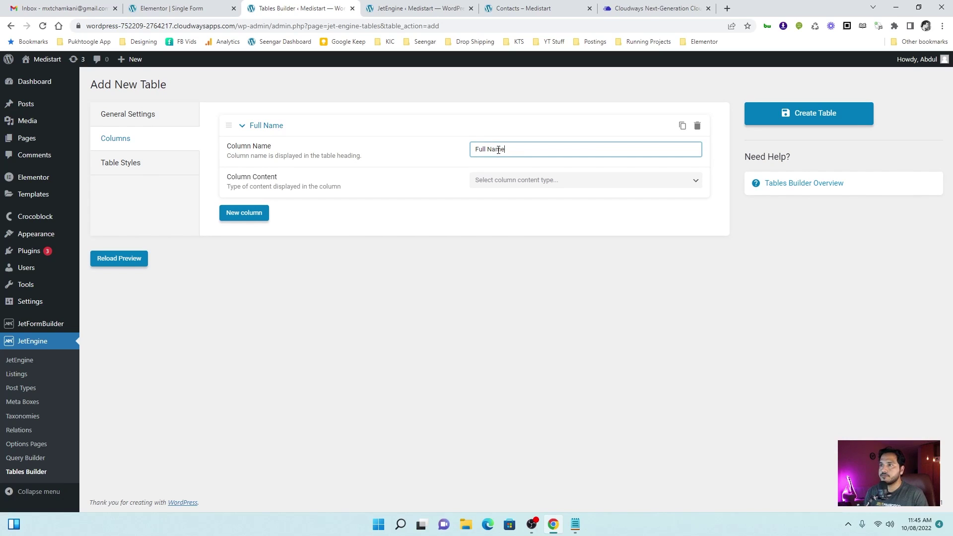
pyautogui.click(510, 184)
pyautogui.click(499, 199)
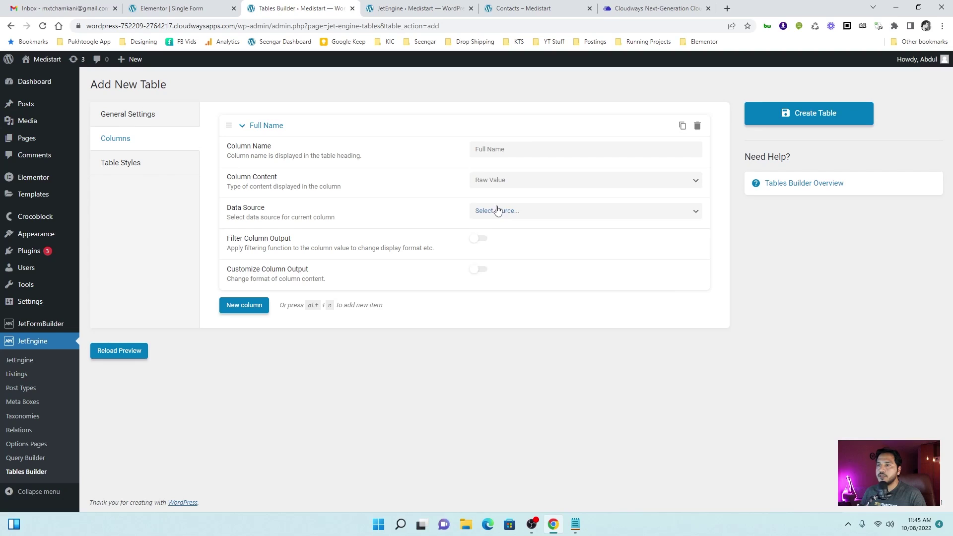
pyautogui.click(497, 211)
pyautogui.click(490, 235)
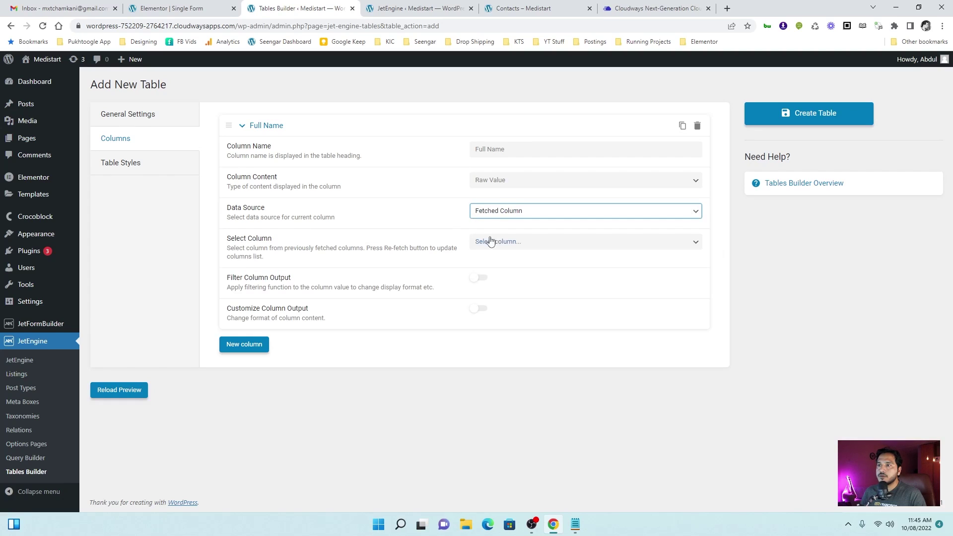
pyautogui.click(496, 241)
pyautogui.click(498, 337)
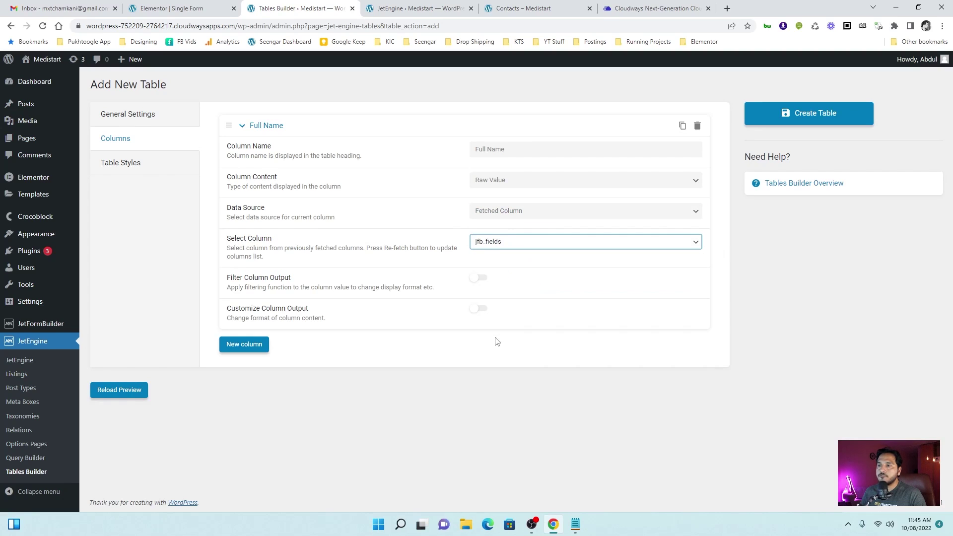
# Filter Full Name with 'Get child element' full_name and reload the table preview.
pyautogui.click(479, 278)
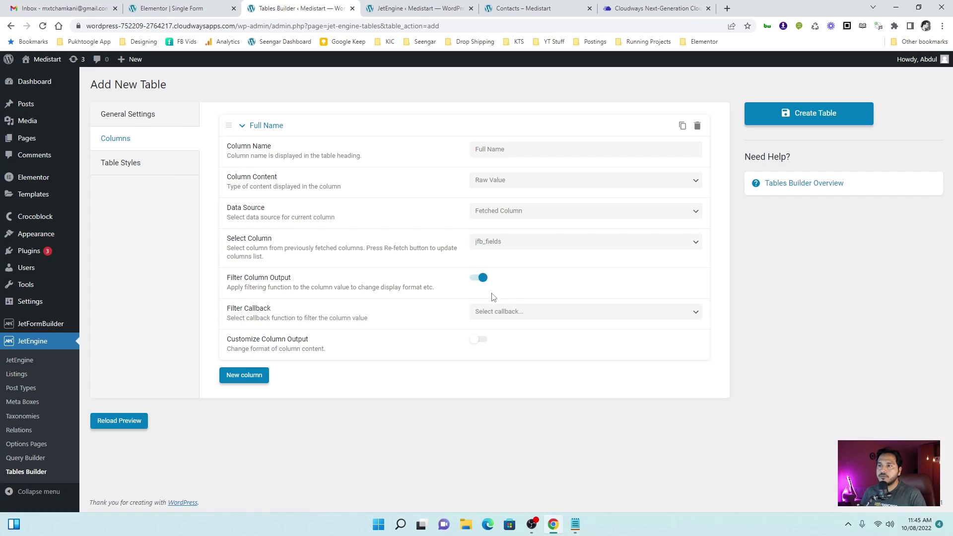
pyautogui.click(492, 317)
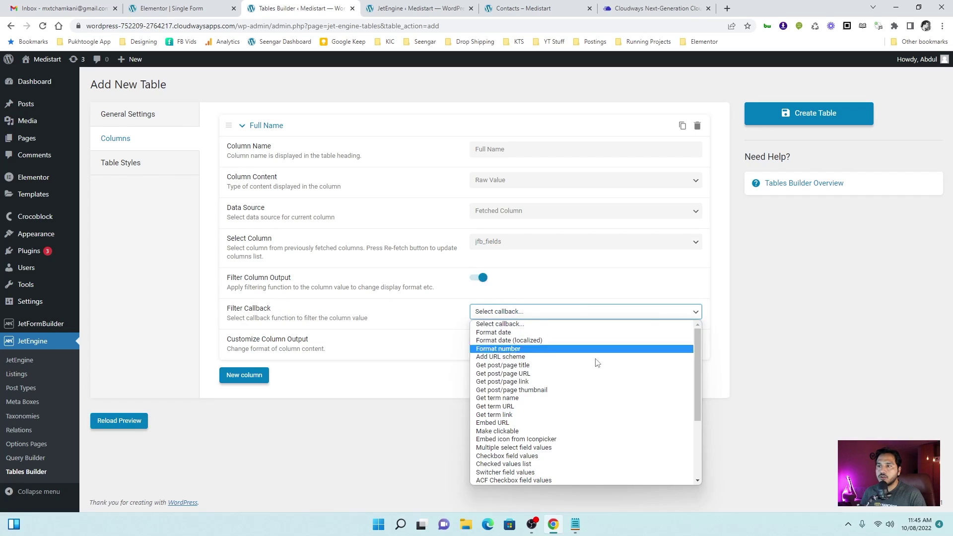
pyautogui.scroll(-5, 605, 404)
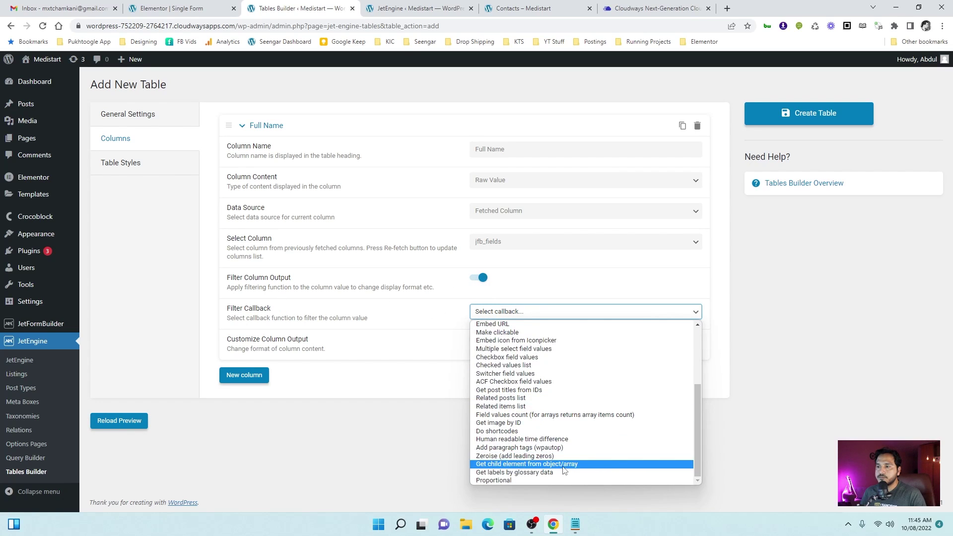
pyautogui.click(541, 465)
pyautogui.click(500, 348)
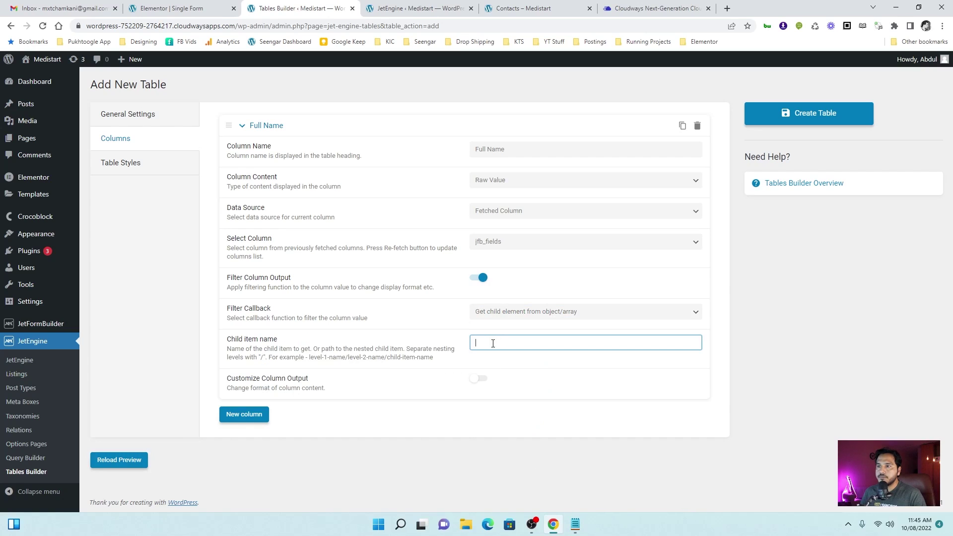
pyautogui.write('full_name')
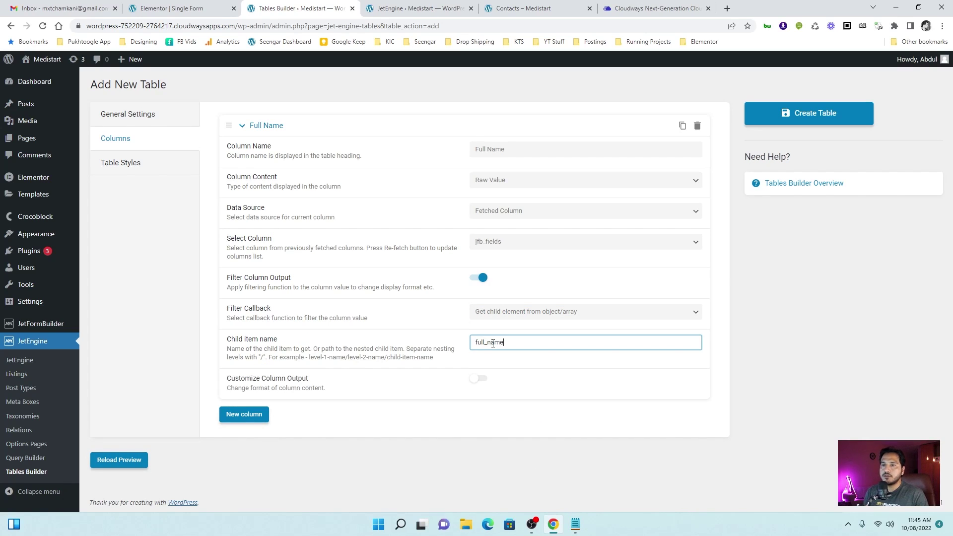
pyautogui.click(119, 459)
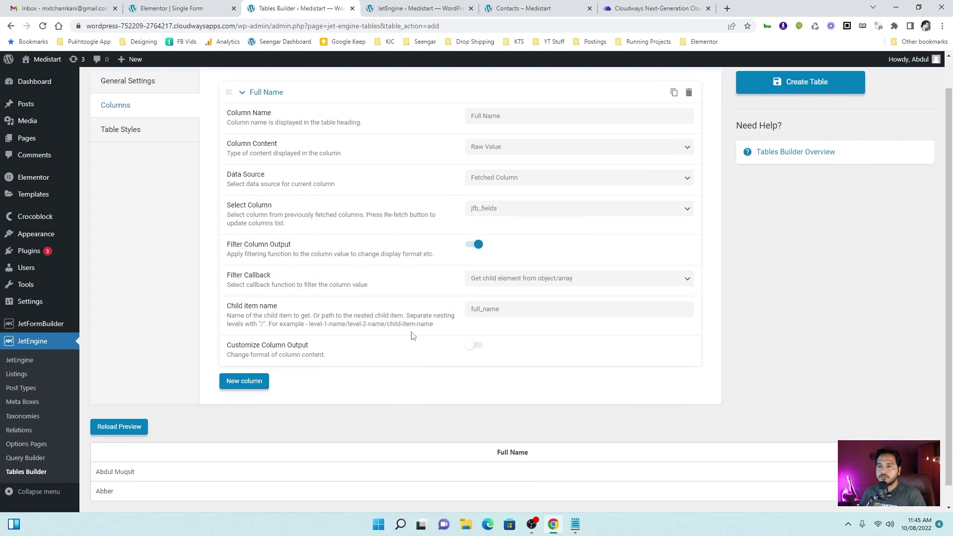
pyautogui.scroll(-2, 519, 446)
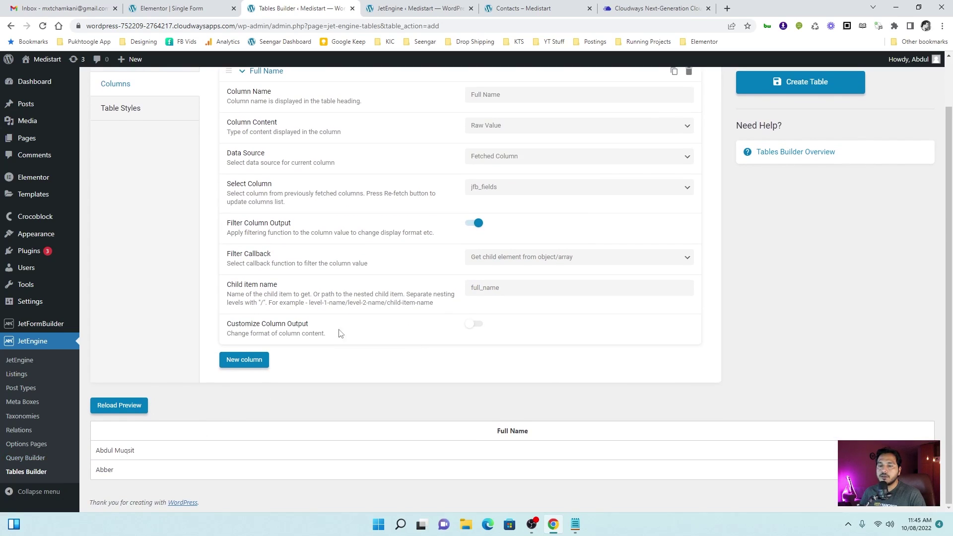
pyautogui.scroll(1, 340, 333)
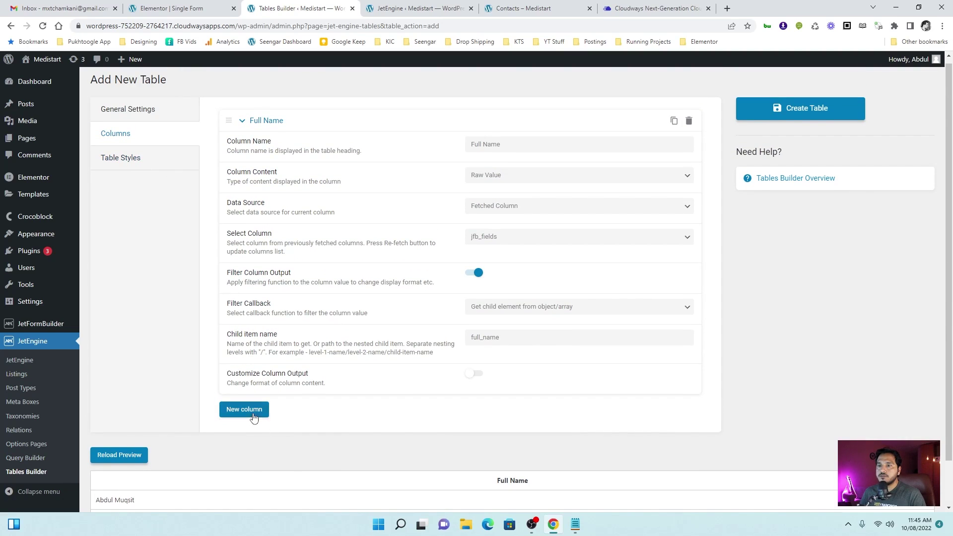
# Add an Email column of raw jfb_fields values filtered to the email child element.
pyautogui.click(253, 418)
pyautogui.scroll(-3, 253, 418)
pyautogui.click(513, 300)
pyautogui.write('Email')
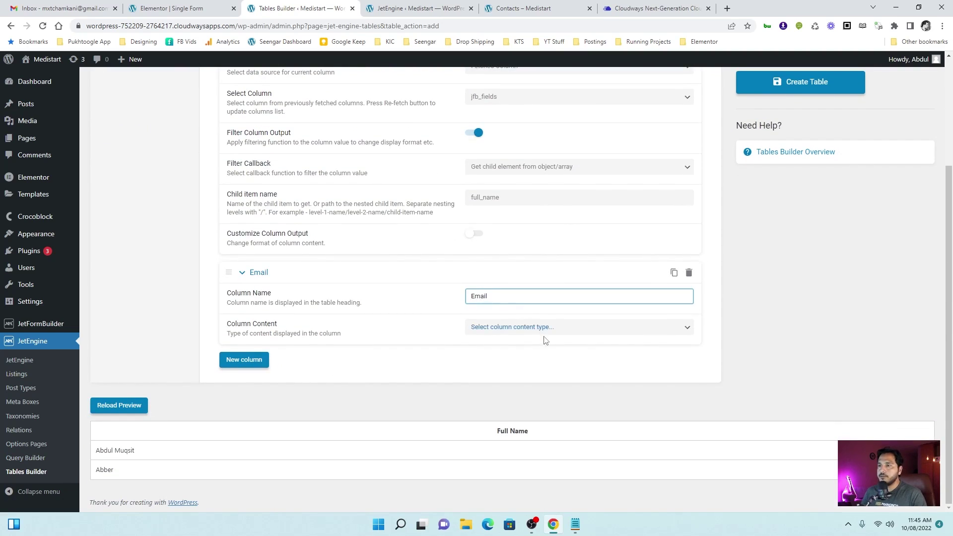
pyautogui.click(543, 328)
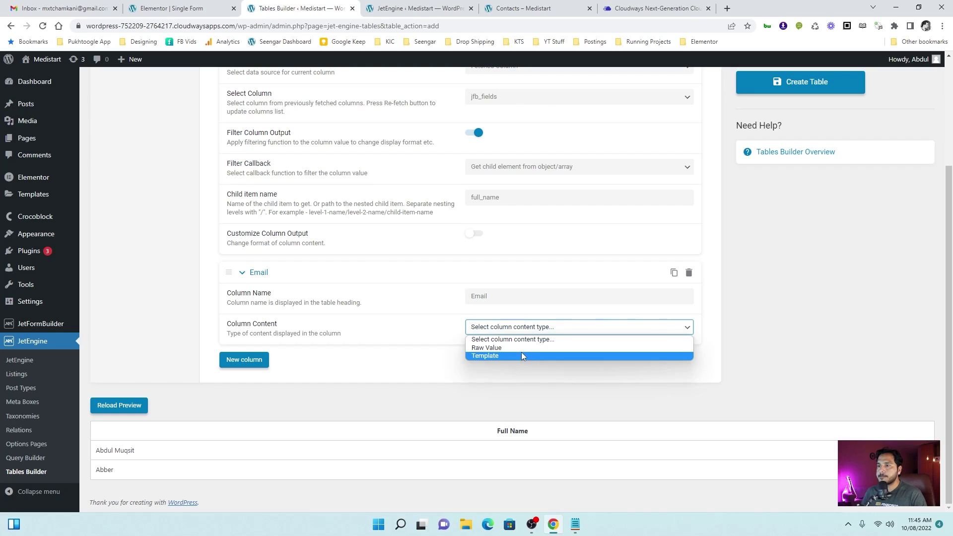
pyautogui.click(521, 352)
pyautogui.click(506, 358)
pyautogui.click(506, 378)
pyautogui.click(499, 388)
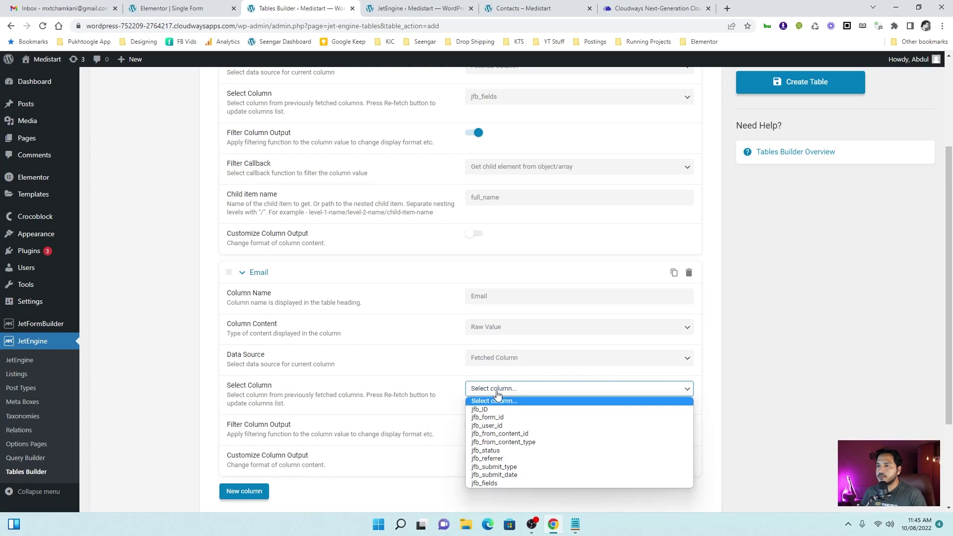
pyautogui.click(496, 483)
pyautogui.scroll(-2, 476, 423)
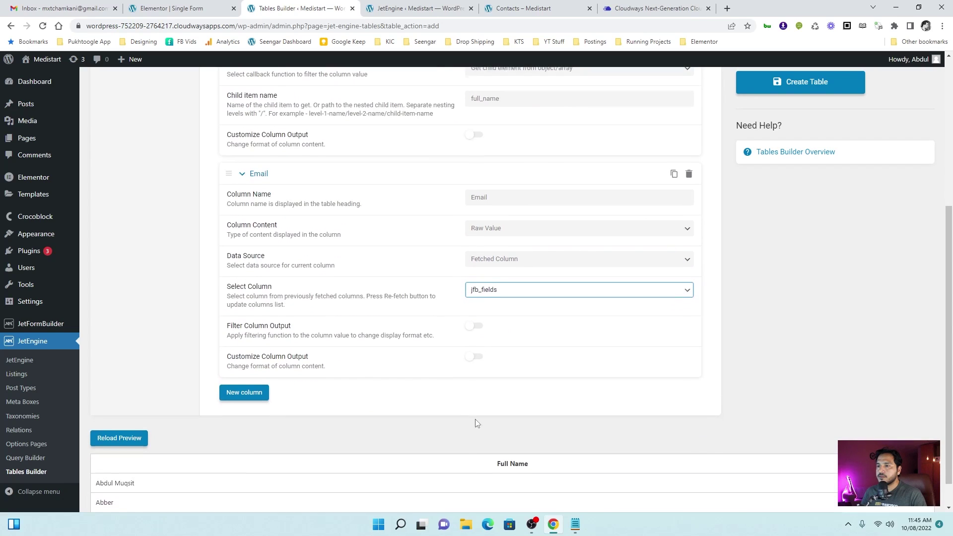
pyautogui.click(473, 327)
pyautogui.click(489, 360)
pyautogui.scroll(-5, 566, 298)
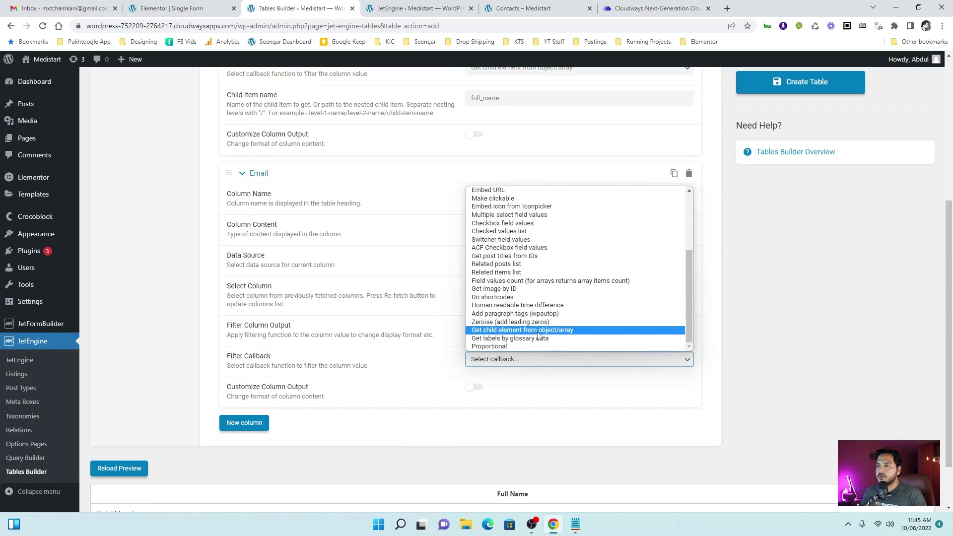
pyautogui.click(536, 330)
pyautogui.click(534, 390)
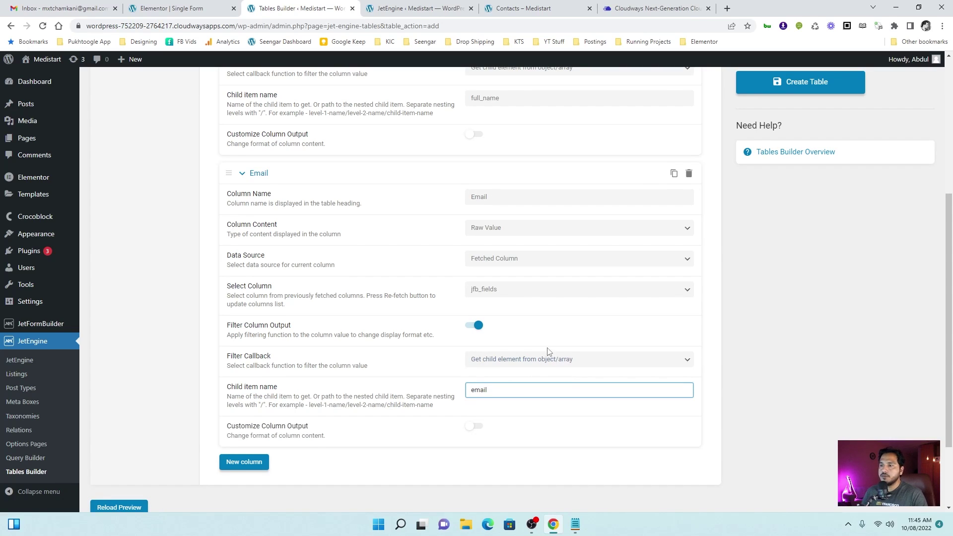
pyautogui.scroll(-2, 543, 354)
pyautogui.scroll(2, 533, 342)
# Duplicate the Email column as 'Query', set its child element to query, and reload the preview.
pyautogui.click(674, 170)
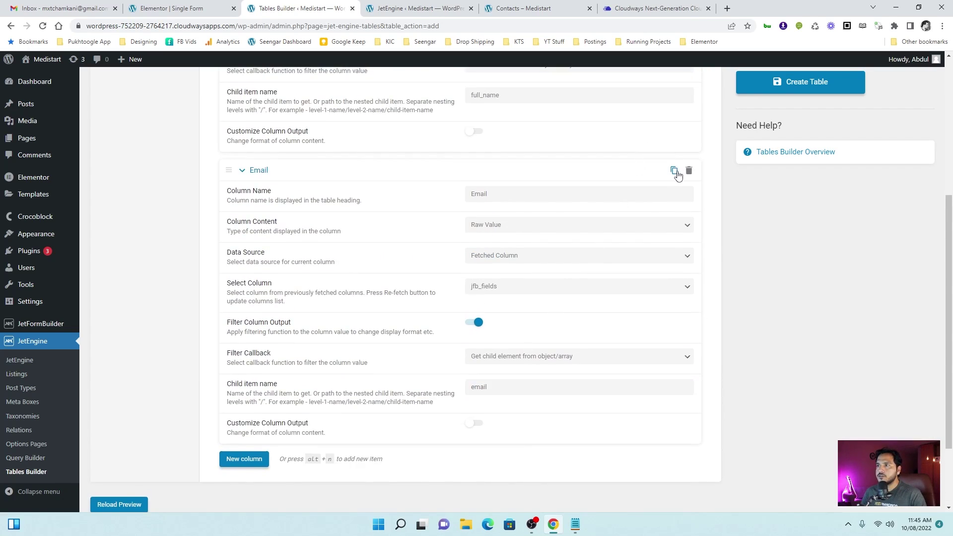
pyautogui.write('Query')
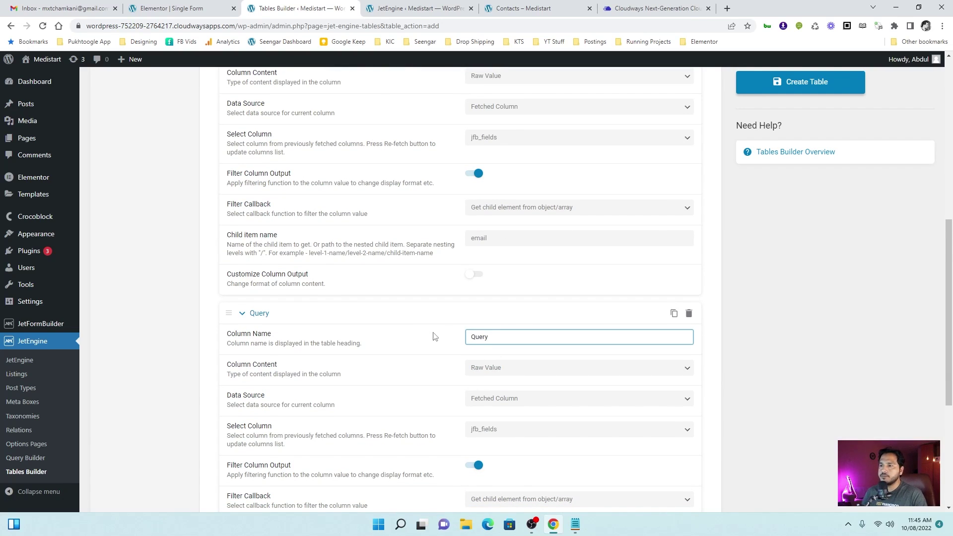
pyautogui.scroll(-2, 512, 341)
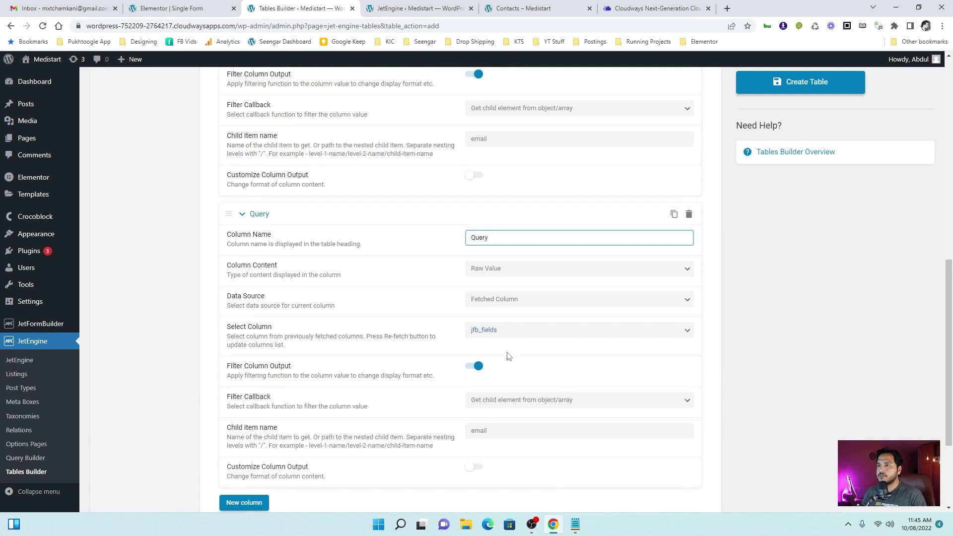
pyautogui.doubleClick(509, 427)
pyautogui.write('query')
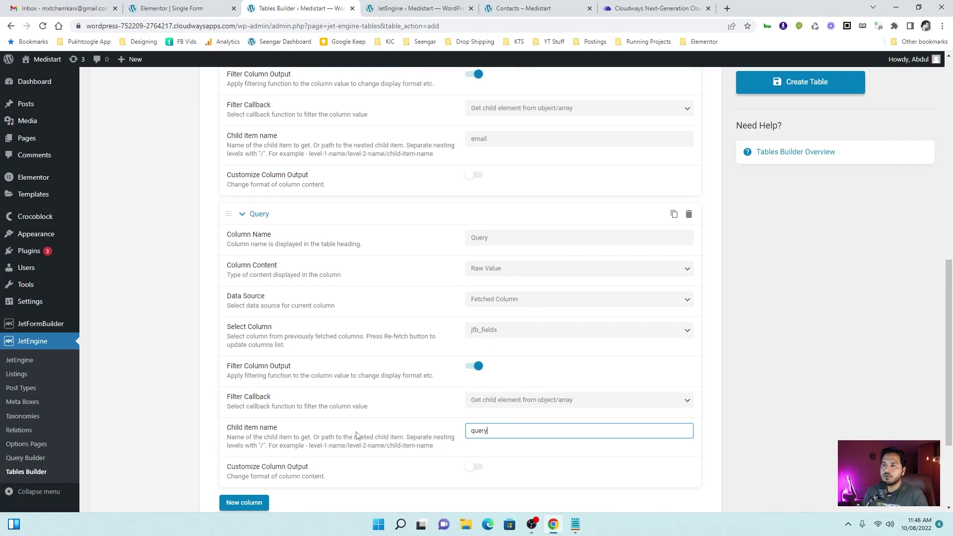
pyautogui.scroll(-3, 356, 435)
pyautogui.click(454, 364)
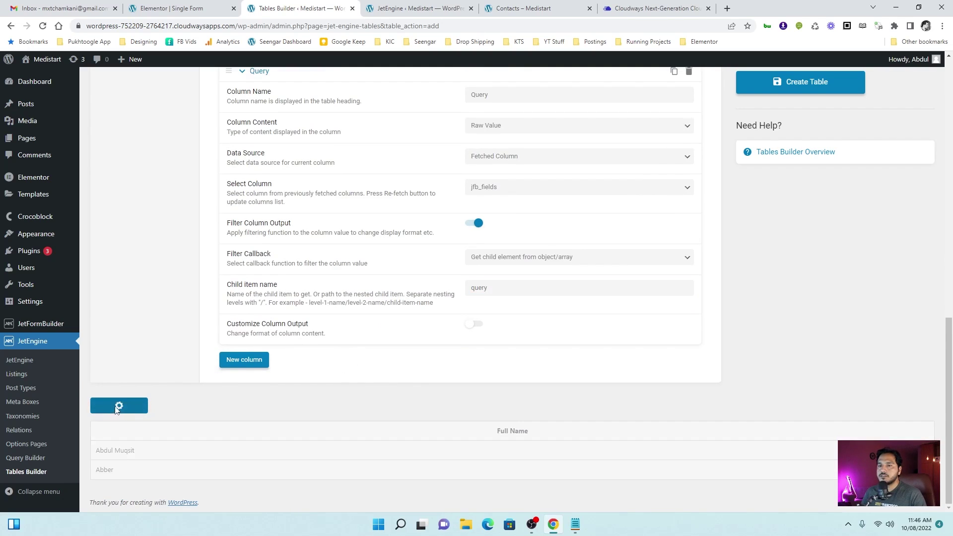
# Collapse the Full Name, Email and Query column settings panels.
pyautogui.scroll(10, 453, 382)
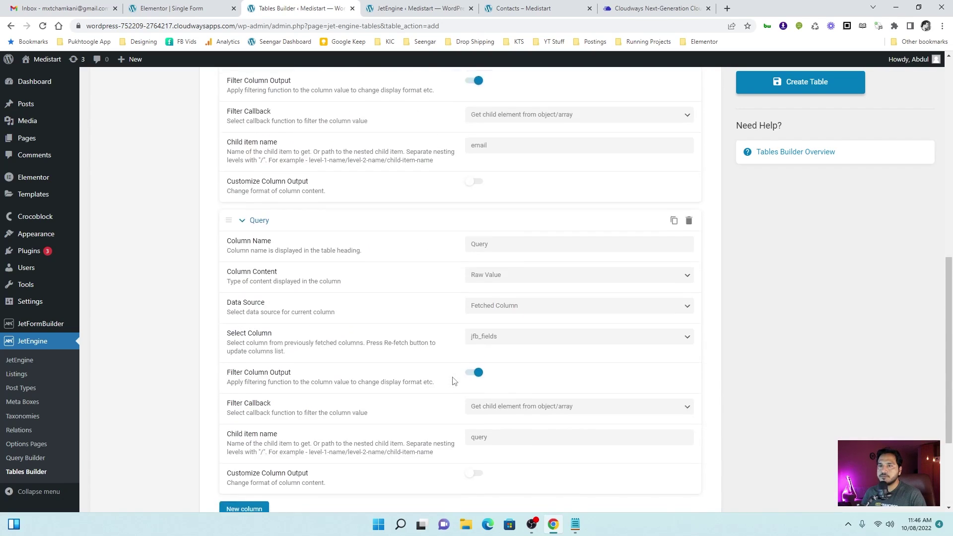
pyautogui.scroll(3, 224, 218)
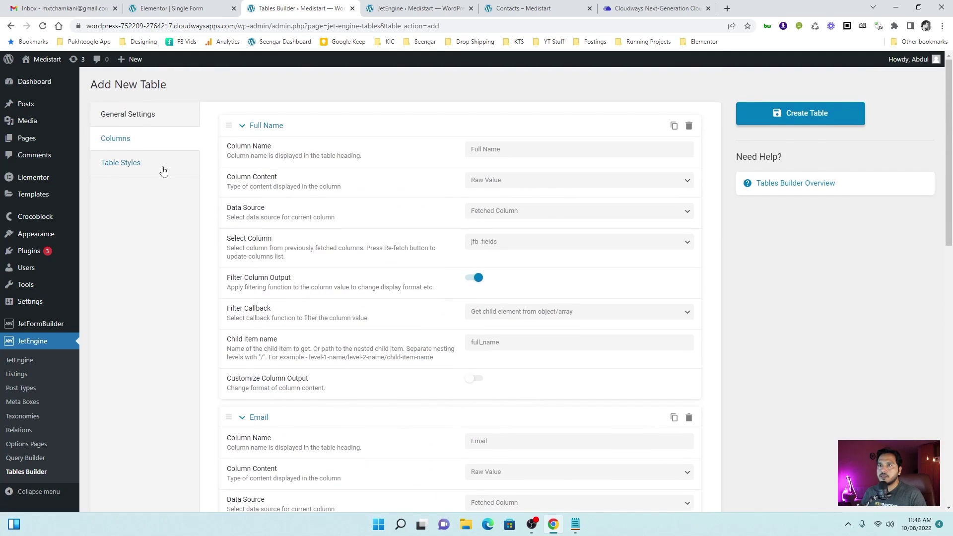
pyautogui.click(238, 127)
pyautogui.click(242, 155)
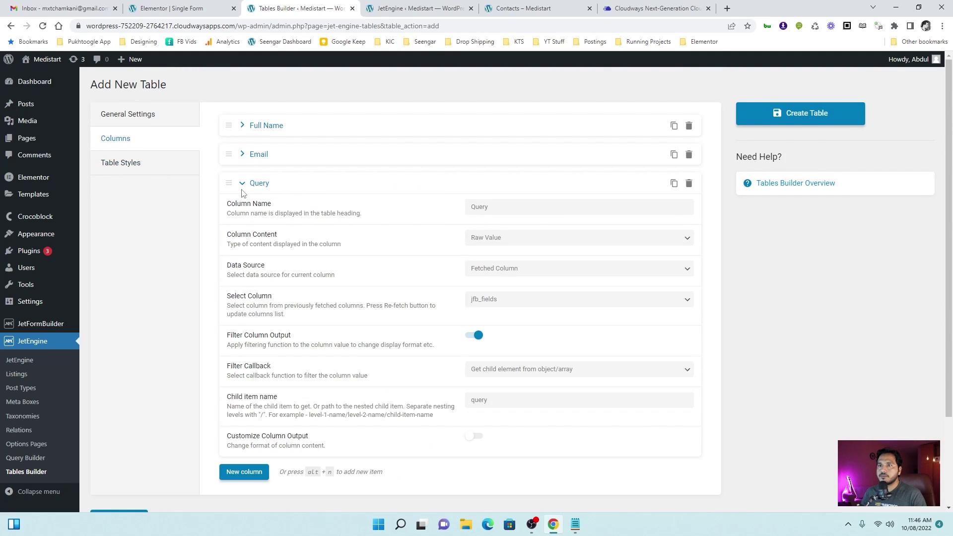
pyautogui.click(241, 183)
# In Table Styles, set the Full Name heading's horizontal alignment to Left.
pyautogui.click(145, 164)
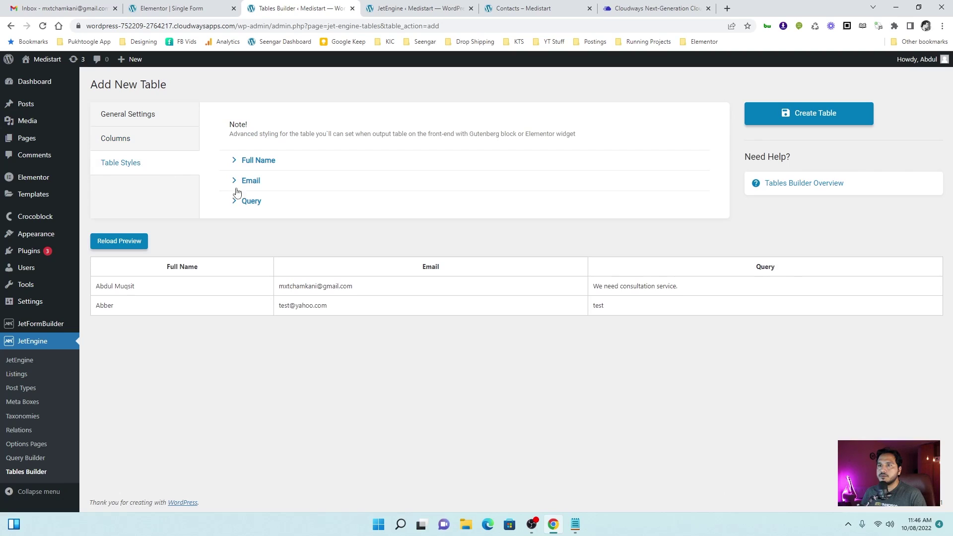
pyautogui.click(257, 162)
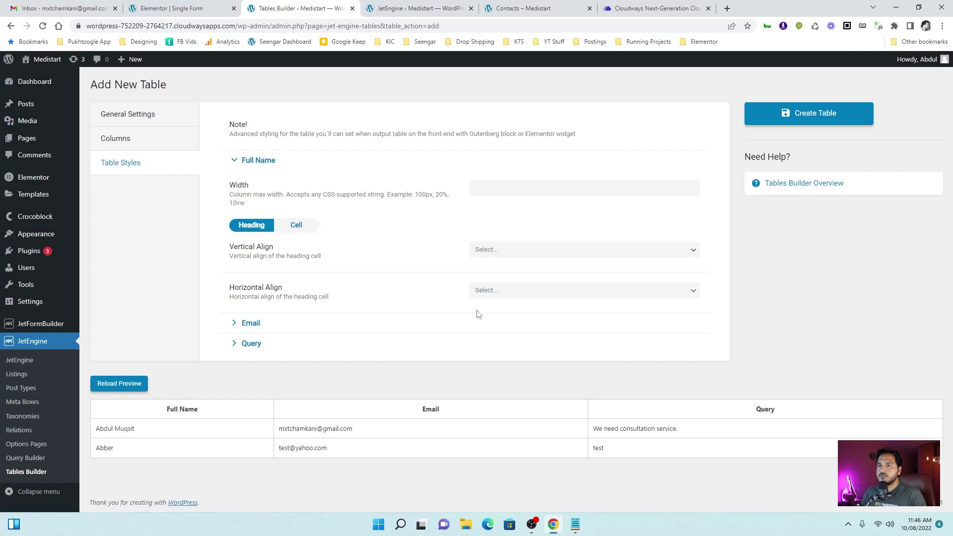
pyautogui.click(501, 258)
pyautogui.click(501, 280)
pyautogui.click(502, 290)
pyautogui.click(501, 312)
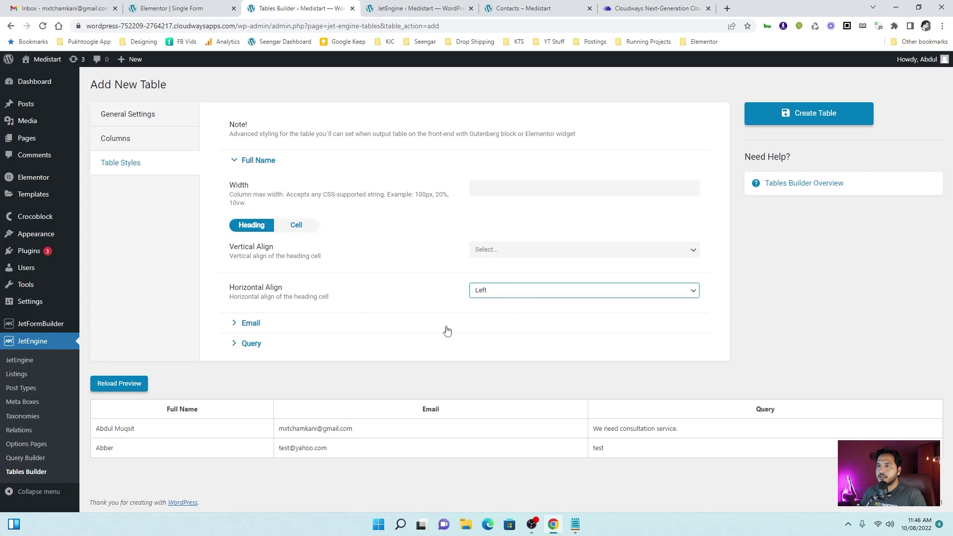
# Set the Email heading's horizontal alignment to Left.
pyautogui.click(329, 331)
pyautogui.scroll(-3, 489, 325)
pyautogui.click(491, 293)
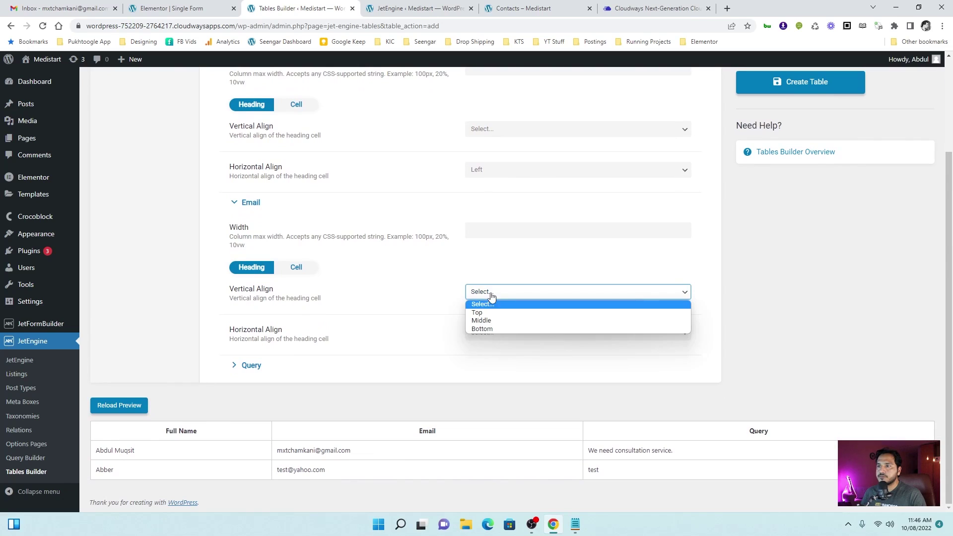
pyautogui.click(431, 337)
pyautogui.click(482, 333)
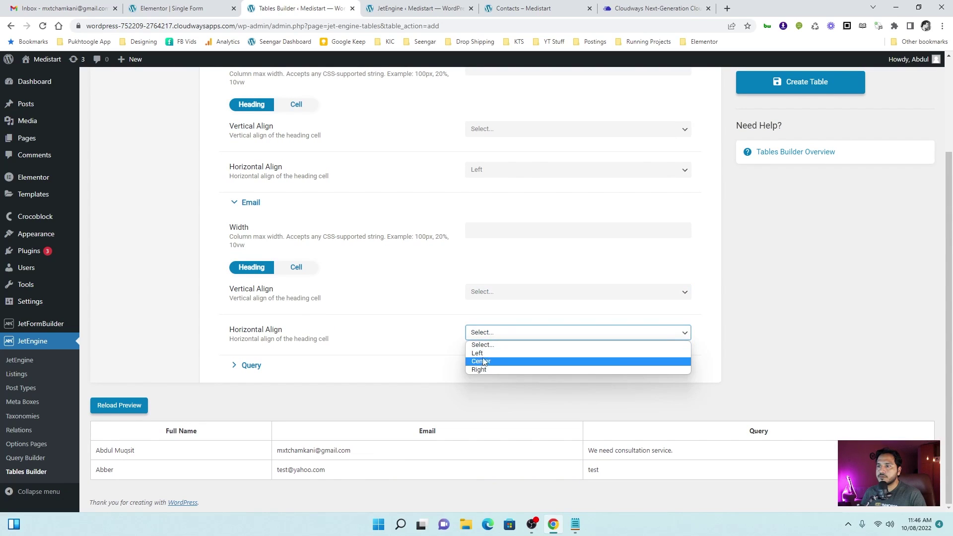
pyautogui.click(478, 353)
# Set the Query heading's horizontal alignment to Left and reload the table preview.
pyautogui.click(410, 368)
pyautogui.scroll(-3, 445, 360)
pyautogui.click(497, 357)
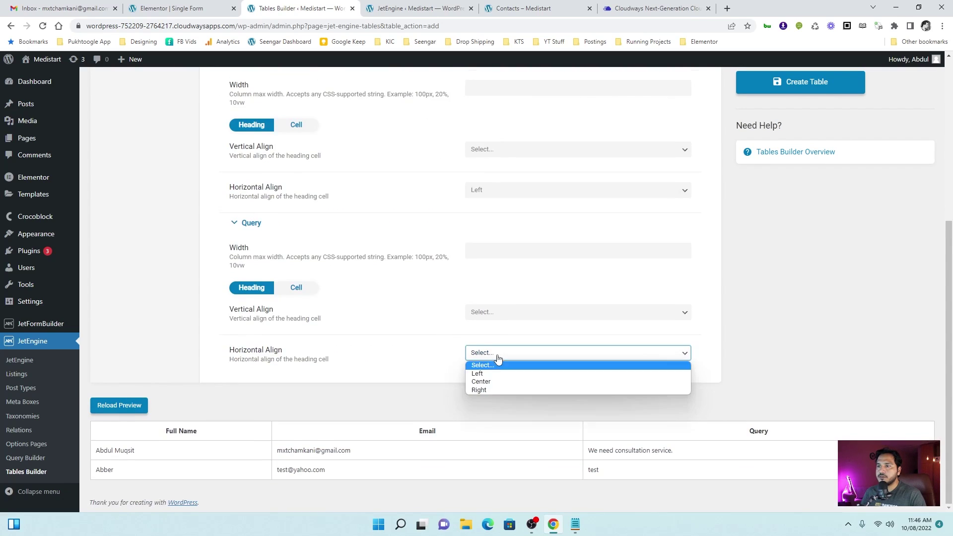
pyautogui.click(478, 373)
pyautogui.click(121, 405)
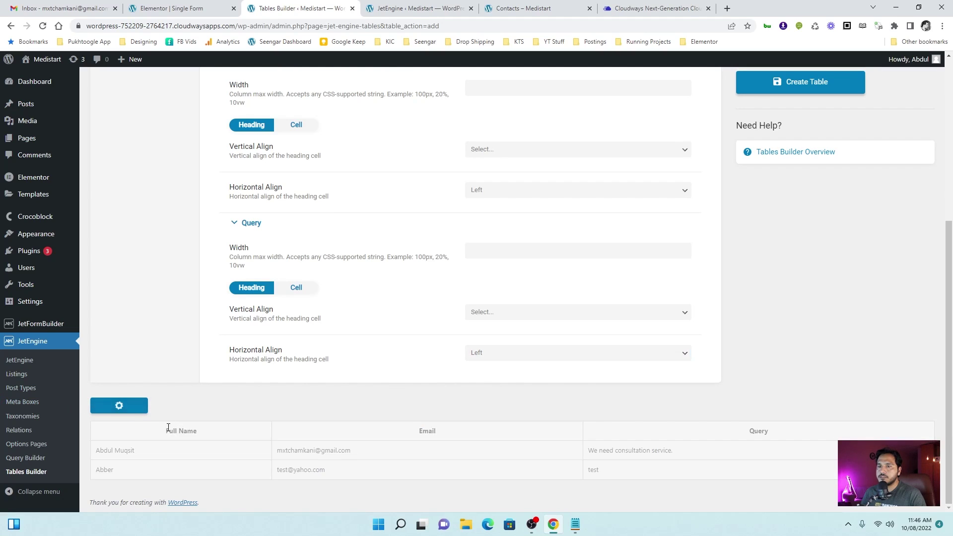
pyautogui.moveTo(159, 448); pyautogui.dragTo(638, 415)
pyautogui.scroll(3, 835, 329)
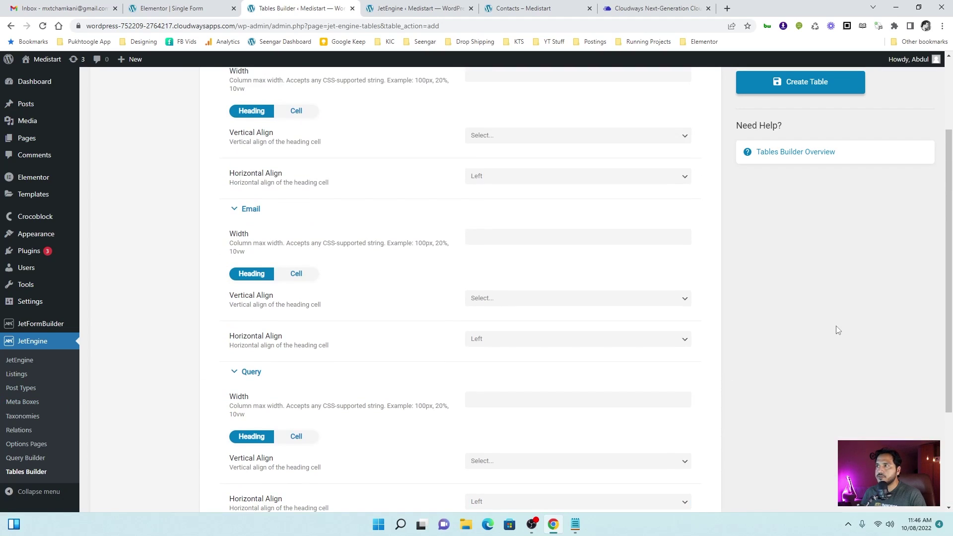
# Create the table, then open the Form Submissions page for editing from All Pages.
pyautogui.click(816, 93)
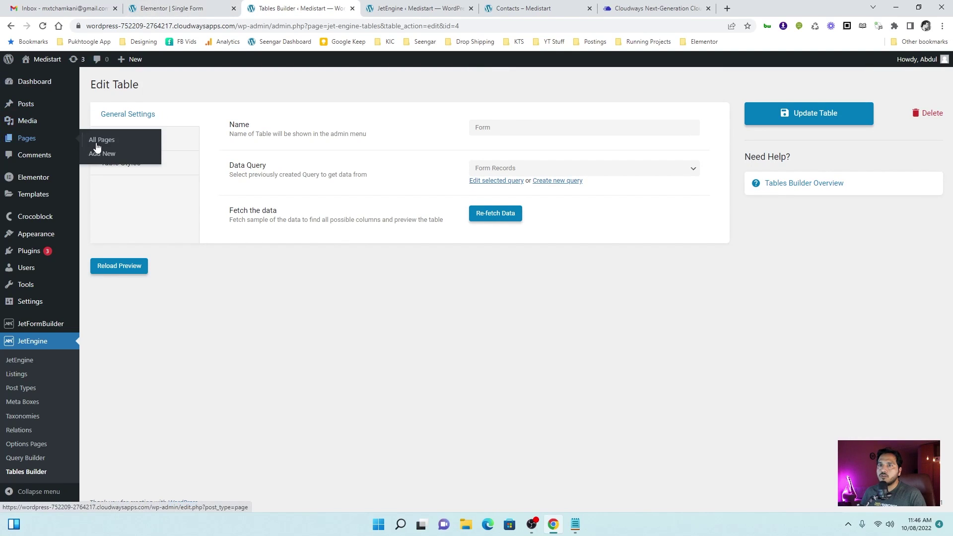
pyautogui.click(96, 141)
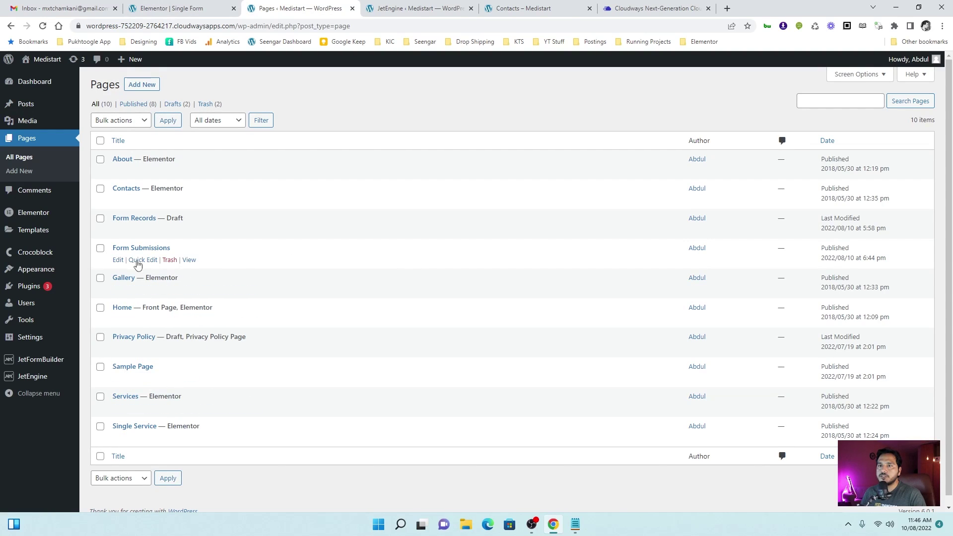
pyautogui.click(118, 260)
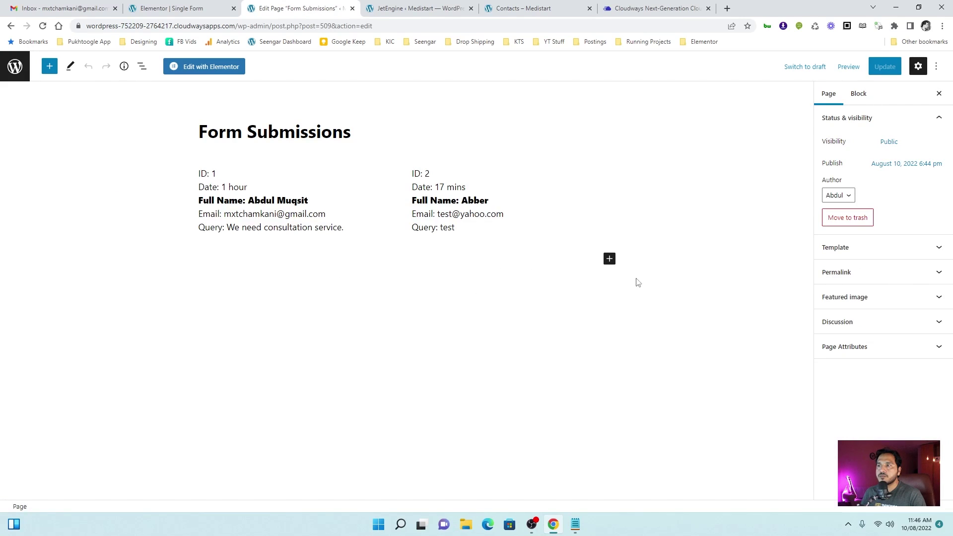
# Insert a Dynamic Table block below the listing showing the Form table.
pyautogui.click(609, 259)
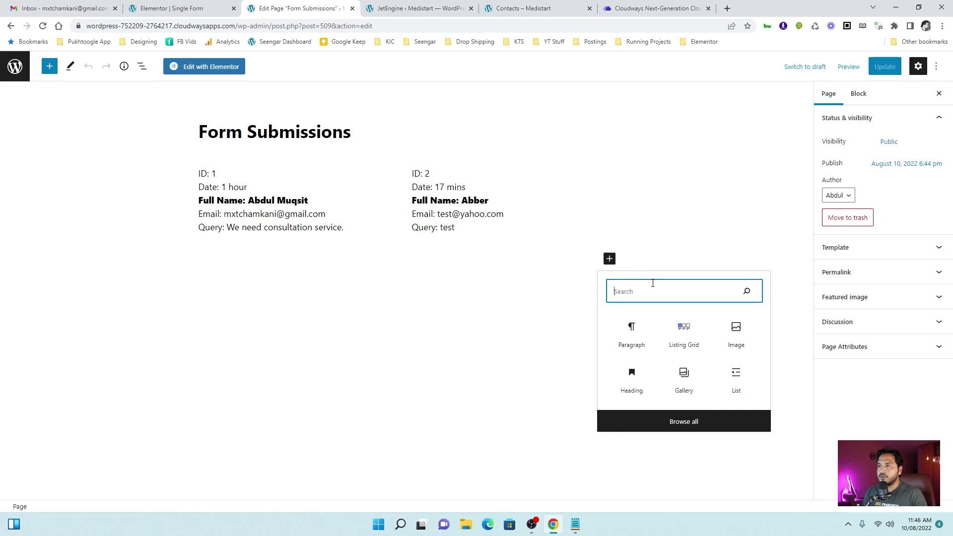
pyautogui.write('dynam')
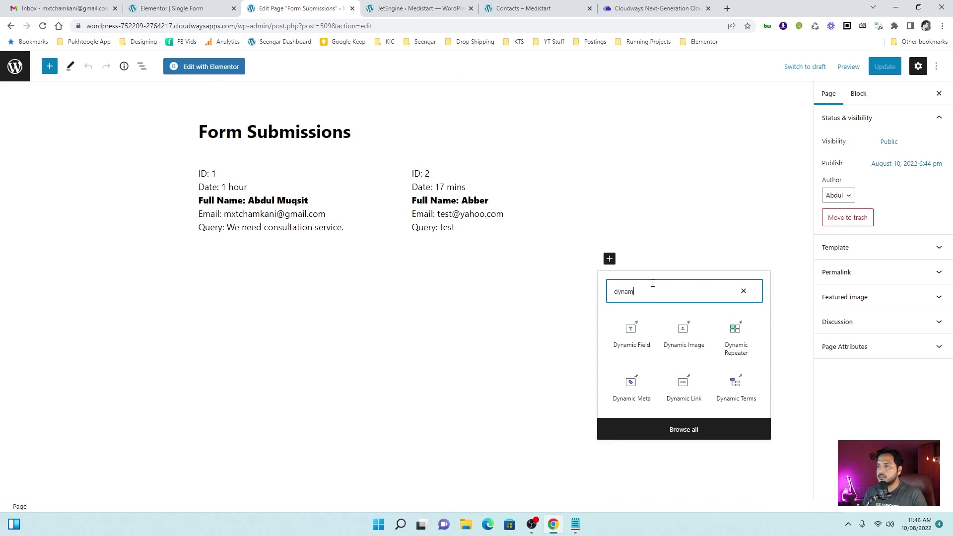
pyautogui.hotkey('ctrl', 'a')
pyautogui.write('tabl')
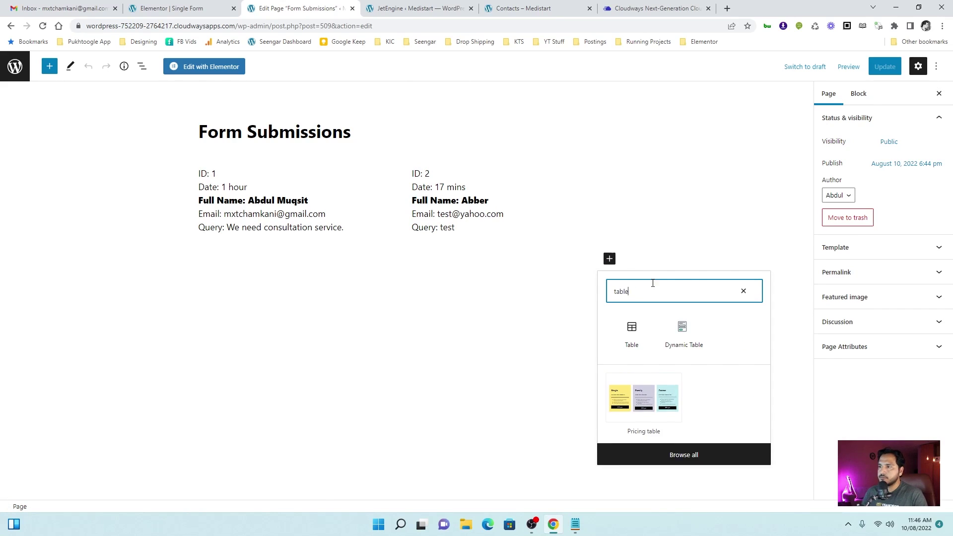
pyautogui.click(675, 338)
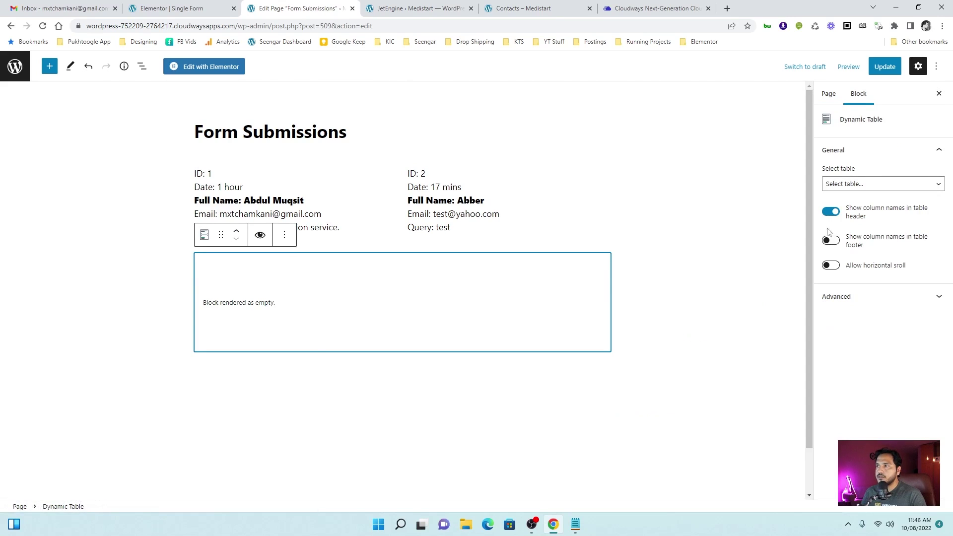
pyautogui.click(861, 184)
pyautogui.click(852, 204)
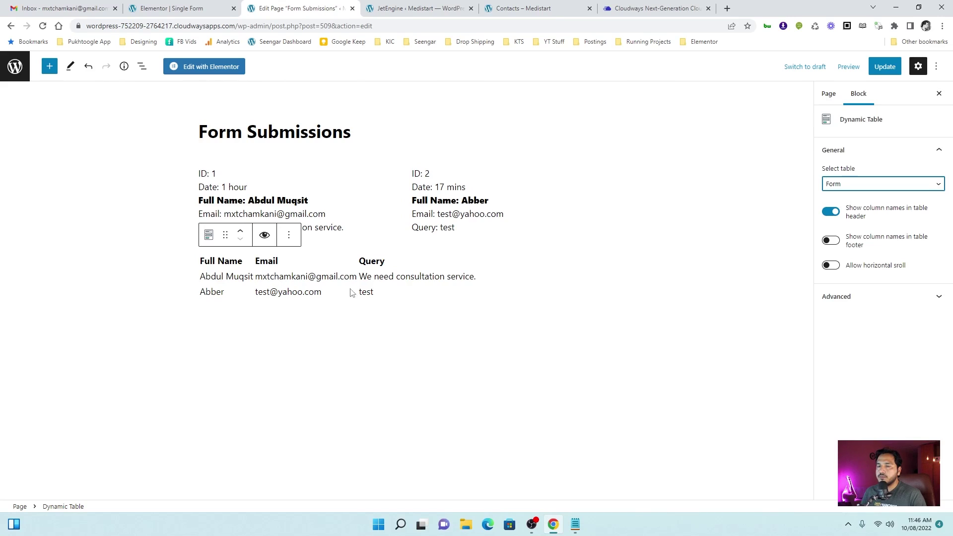
# Update the page and preview it in a new tab.
pyautogui.click(880, 68)
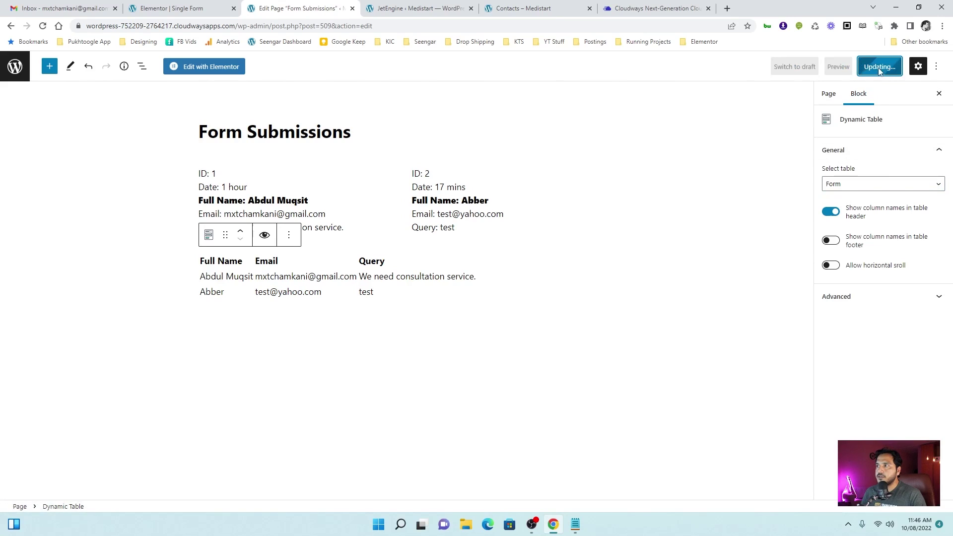
pyautogui.rightClick(844, 72)
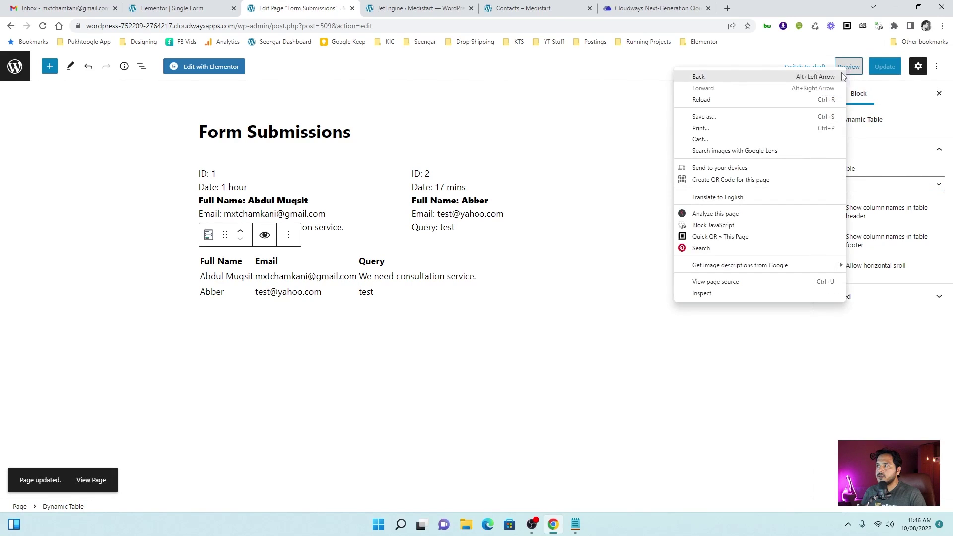
pyautogui.click(849, 70)
pyautogui.click(848, 66)
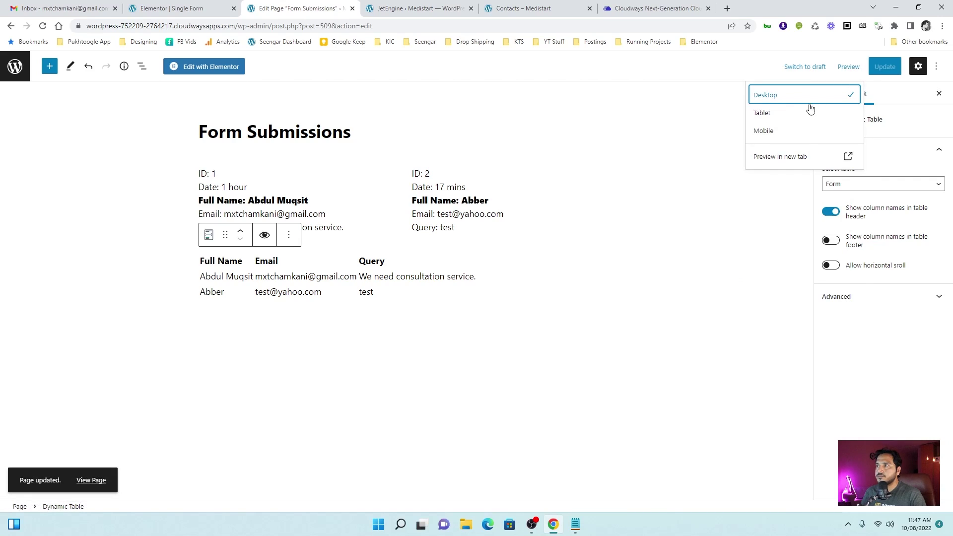
pyautogui.click(844, 157)
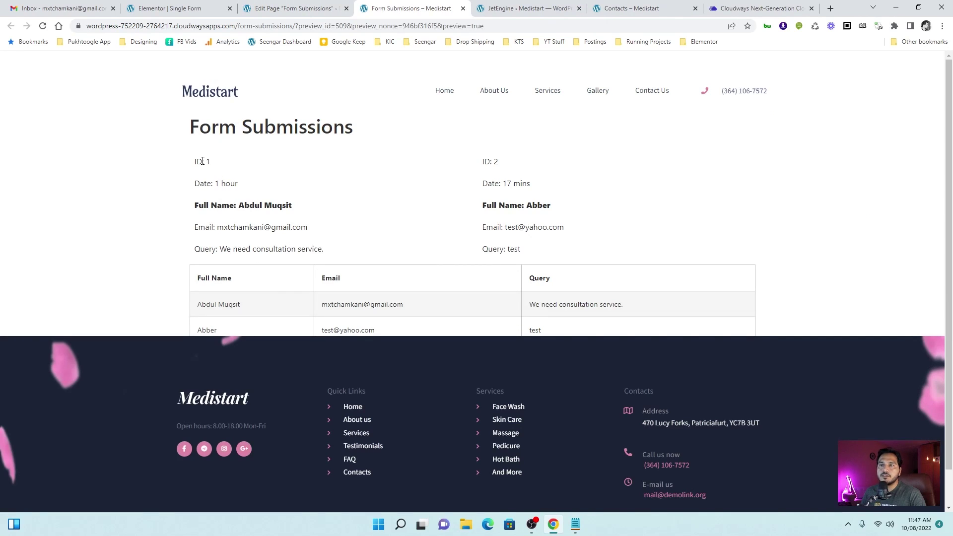
pyautogui.moveTo(202, 161); pyautogui.dragTo(265, 244)
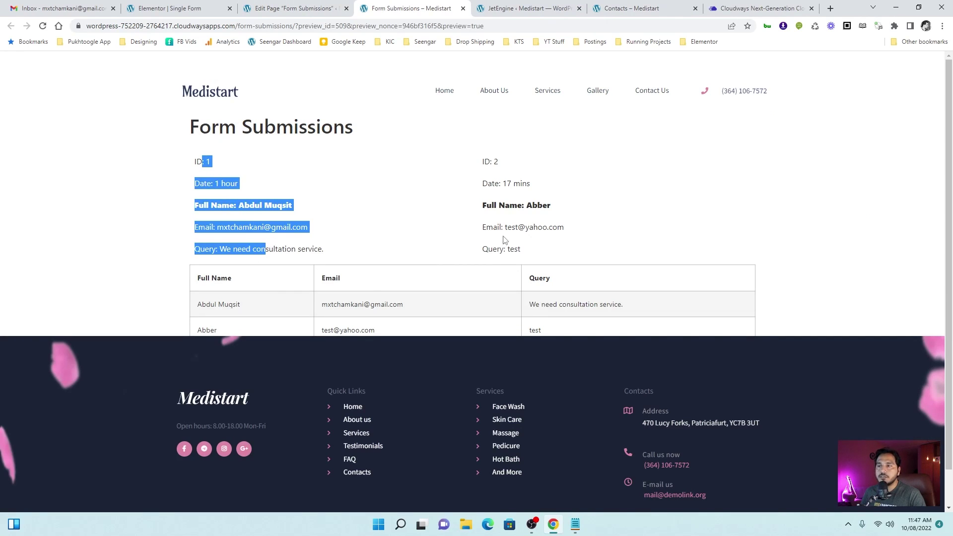
pyautogui.moveTo(499, 172); pyautogui.dragTo(523, 253)
pyautogui.moveTo(240, 290); pyautogui.dragTo(428, 328)
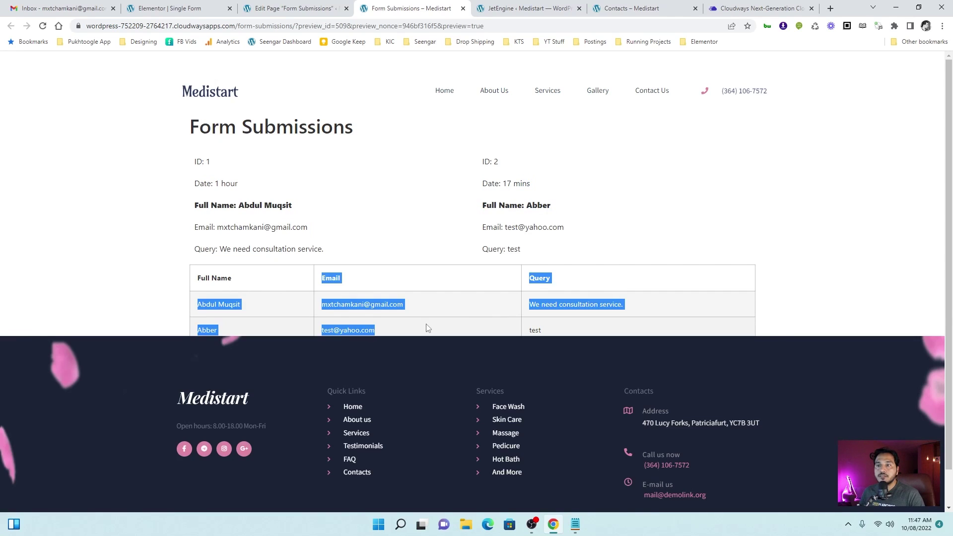
pyautogui.click(436, 278)
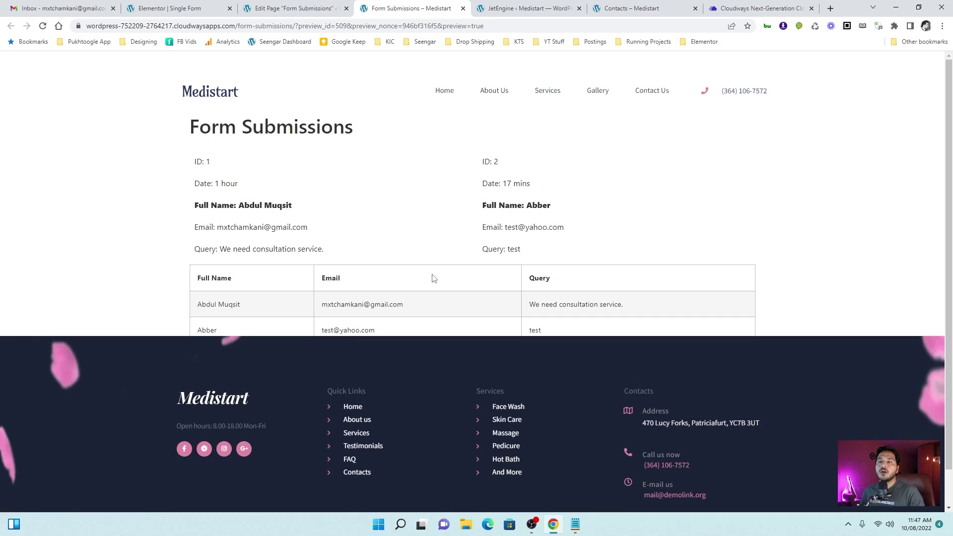